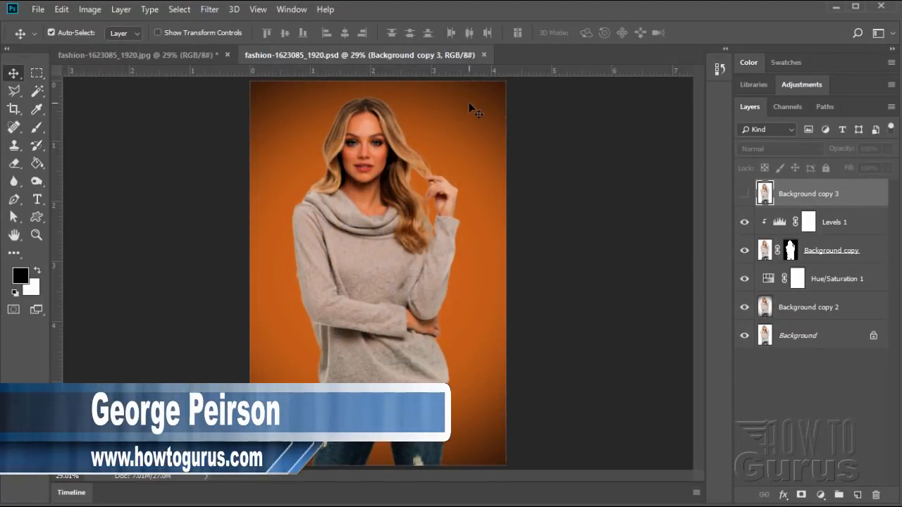
Step: Close the finished PSD example, duplicate the Background layer of the JPG image and hide the original layer
click(484, 54)
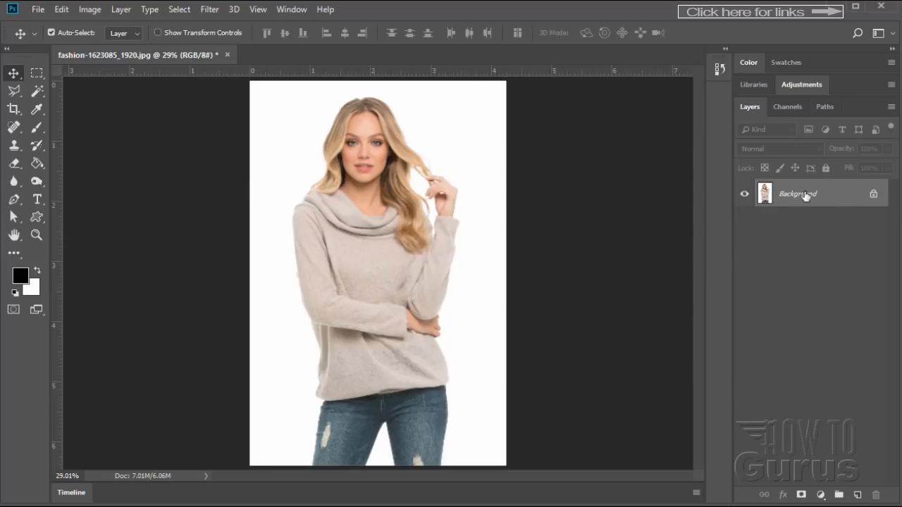
drag(834, 197, 857, 494)
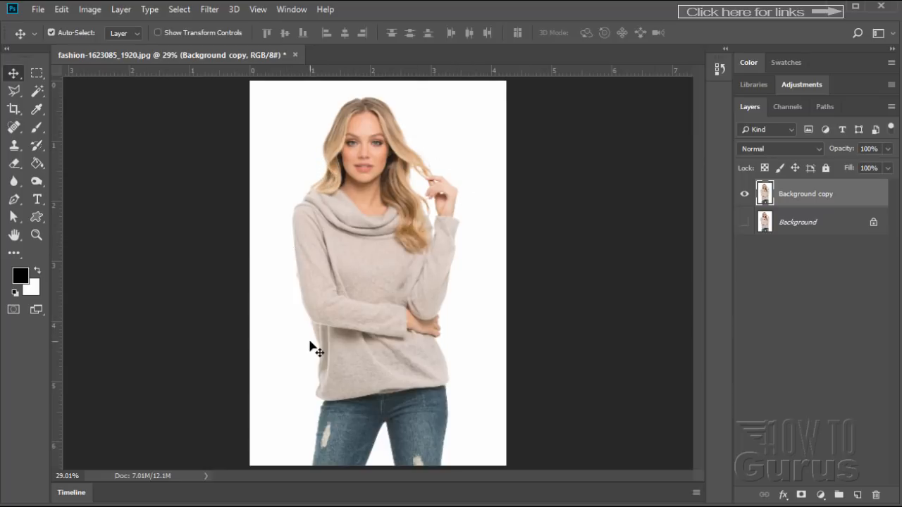
Step: Open the Select and Mask workspace for the Background copy layer
key(space)
click(37, 235)
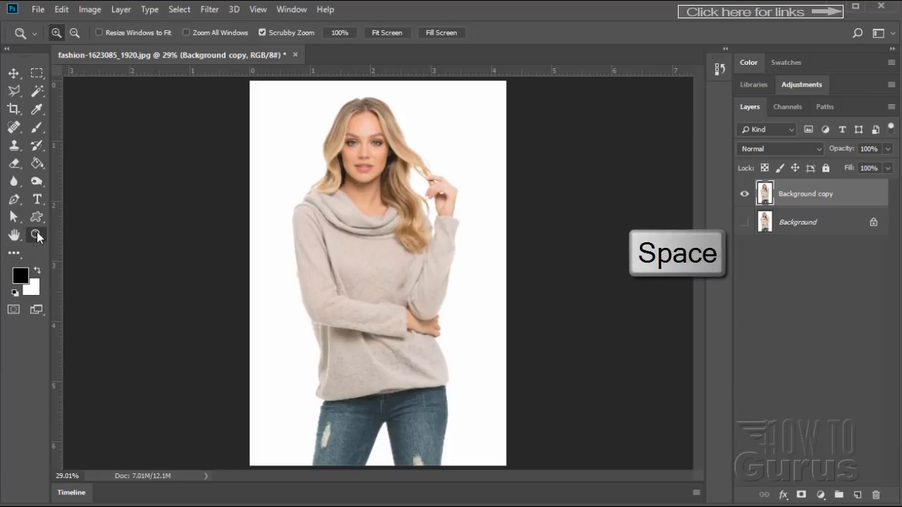
drag(358, 199, 359, 202)
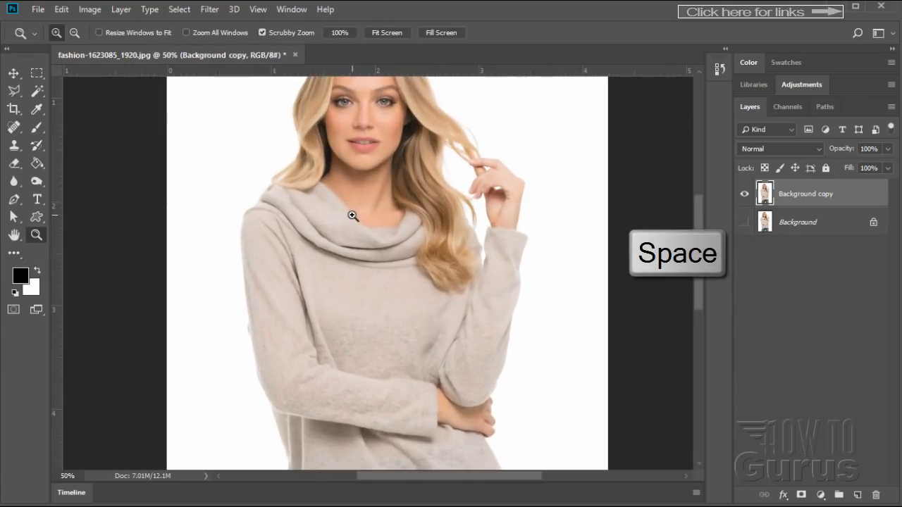
click(352, 211)
scroll(352, 215, up, 4)
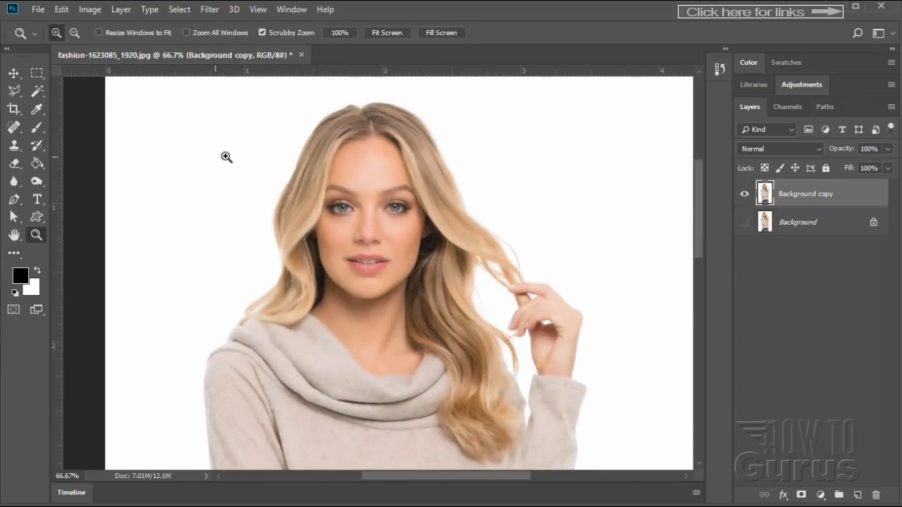
click(14, 74)
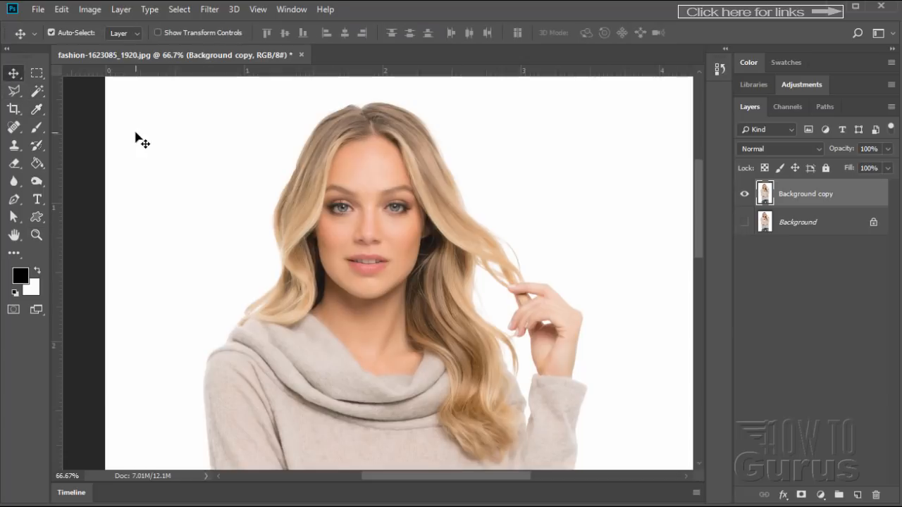
click(181, 9)
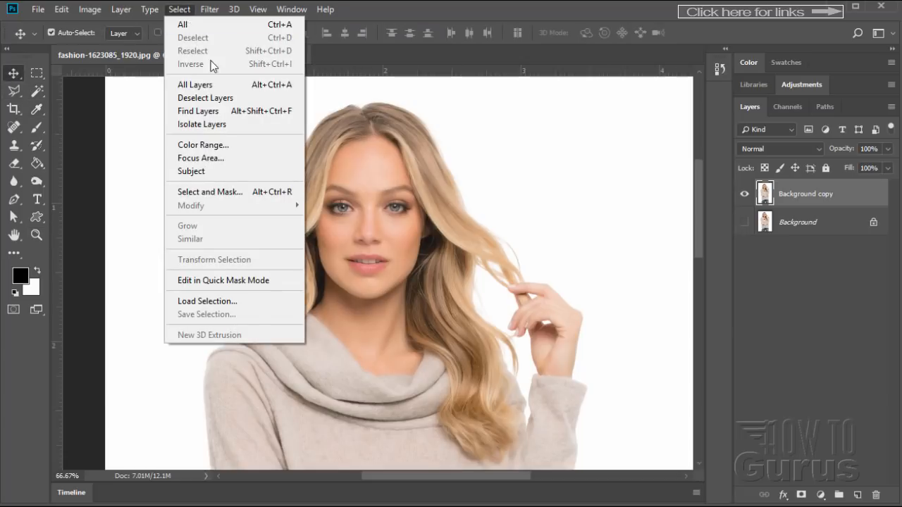
click(208, 195)
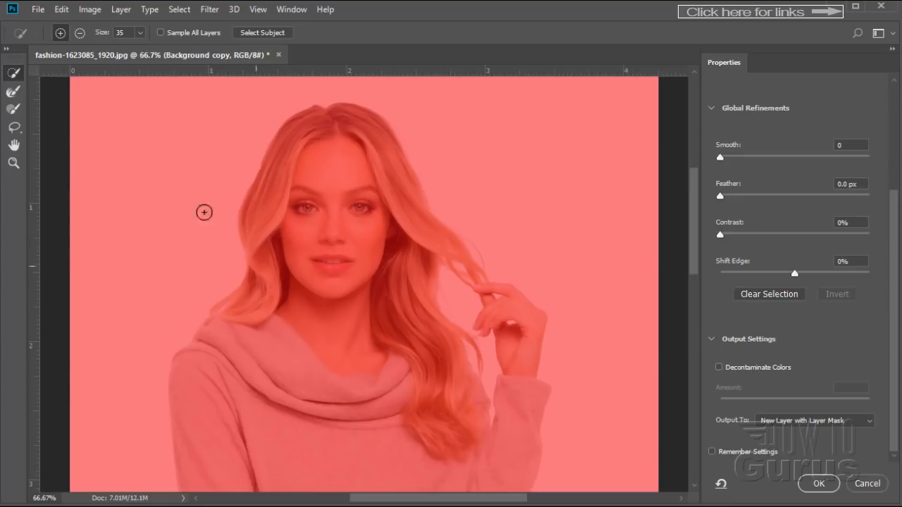
Step: Select the woman with a loose freehand Lasso outline that runs slightly outside her hair, sweater, hand and jeans
click(14, 128)
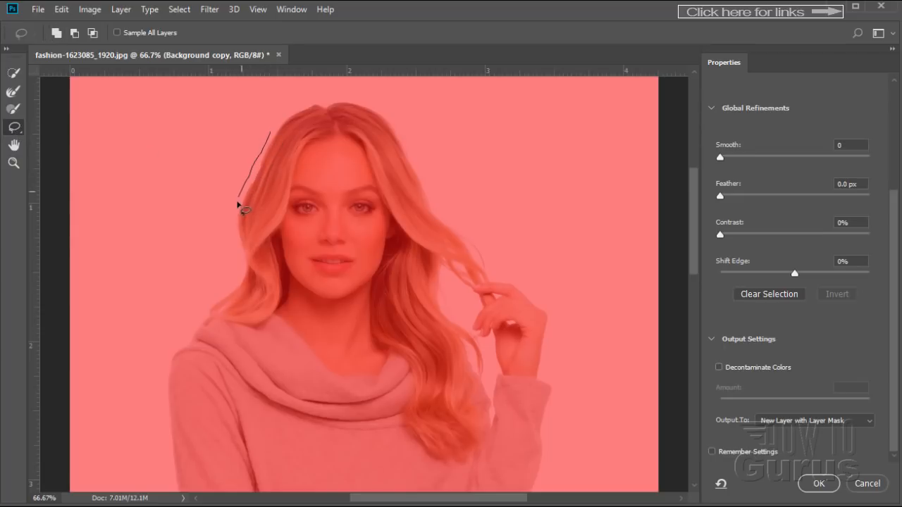
mouse_move(238, 202)
mouse_down()
mouse_move(239, 268)
mouse_move(161, 376)
mouse_move(165, 466)
mouse_move(147, 105)
mouse_move(171, 228)
mouse_move(209, 321)
mouse_move(202, 437)
mouse_move(218, 437)
mouse_move(228, 217)
mouse_move(200, 373)
mouse_move(329, 384)
mouse_move(344, 379)
mouse_move(356, 354)
mouse_move(373, 284)
mouse_move(383, 318)
mouse_up()
mouse_move(389, 361)
mouse_down()
mouse_move(419, 384)
mouse_move(496, 385)
mouse_move(514, 367)
mouse_move(529, 245)
mouse_move(533, 257)
mouse_move(532, 146)
mouse_move(533, 360)
mouse_move(499, 285)
mouse_move(503, 221)
mouse_move(531, 128)
mouse_move(464, 326)
mouse_move(472, 324)
mouse_move(482, 225)
mouse_move(482, 206)
mouse_move(469, 196)
mouse_move(481, 136)
mouse_up()
key(alt)
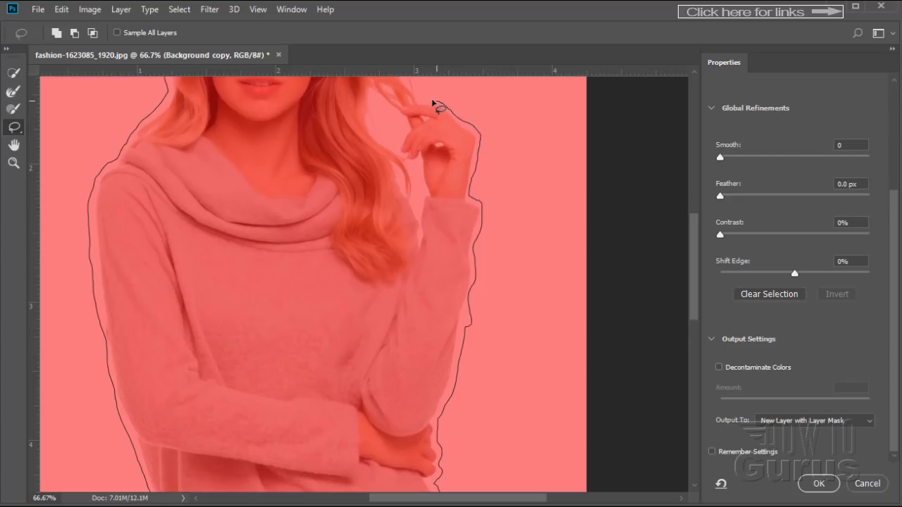
mouse_move(432, 104)
mouse_down()
mouse_move(390, 238)
mouse_move(382, 215)
mouse_up()
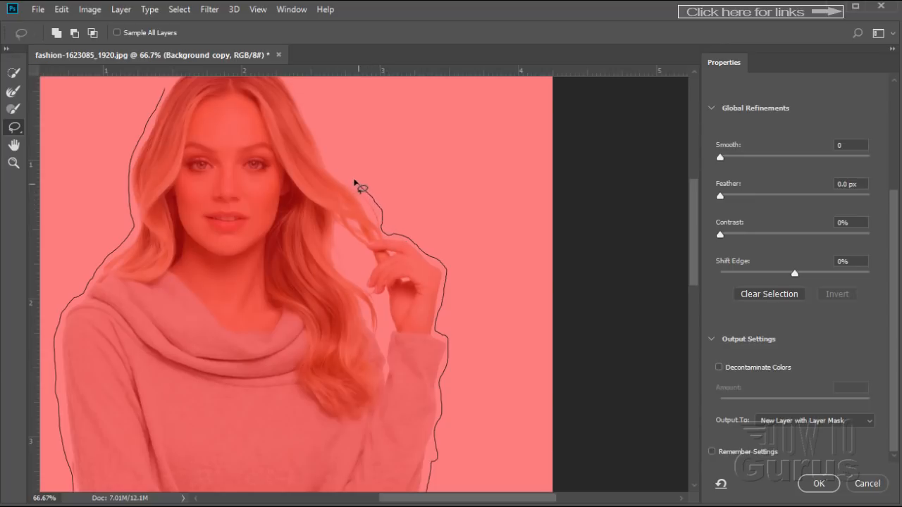
drag(328, 168, 314, 127)
mouse_move(296, 92)
mouse_down()
mouse_move(354, 196)
mouse_move(332, 171)
mouse_move(289, 160)
mouse_move(251, 167)
mouse_move(230, 181)
mouse_move(220, 203)
mouse_up()
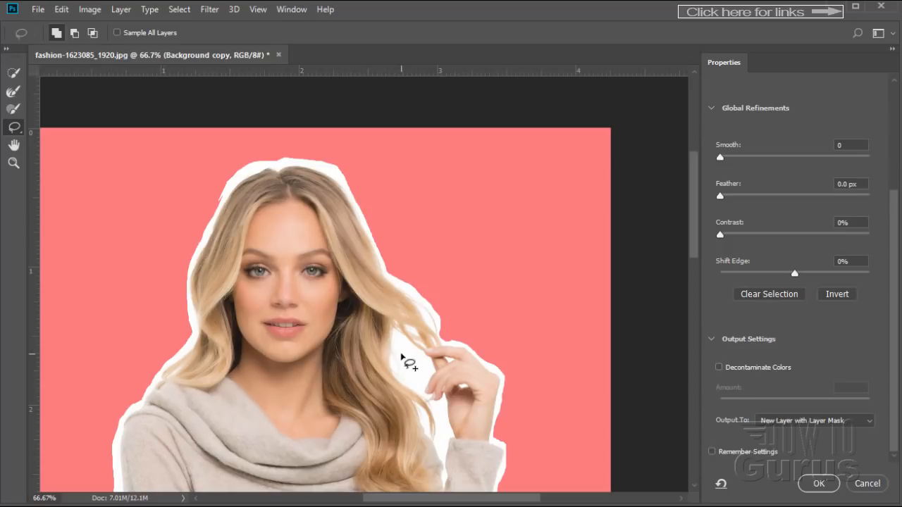
Step: Subtract the two background gaps between the hair and the raised hand and arm from the selection with the Lasso
key(shift)
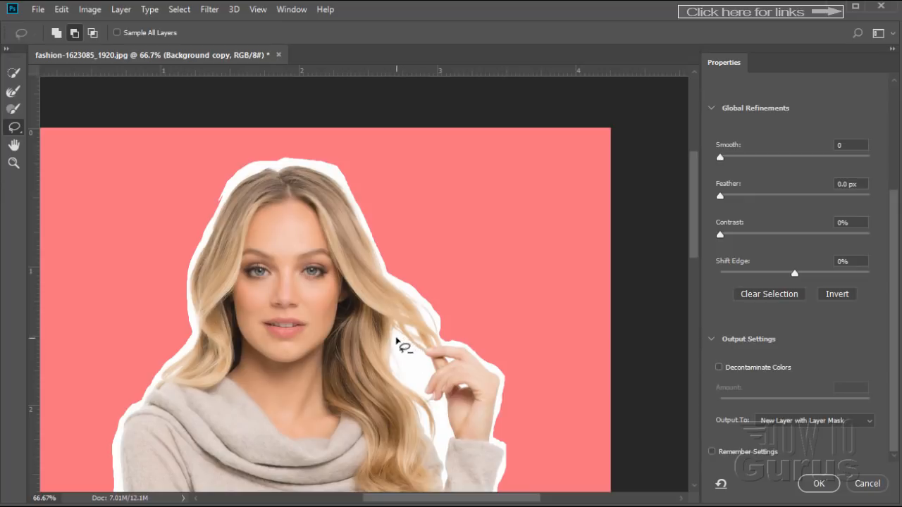
mouse_move(396, 339)
mouse_down()
mouse_move(403, 373)
mouse_move(421, 390)
mouse_move(428, 366)
mouse_move(397, 339)
mouse_up()
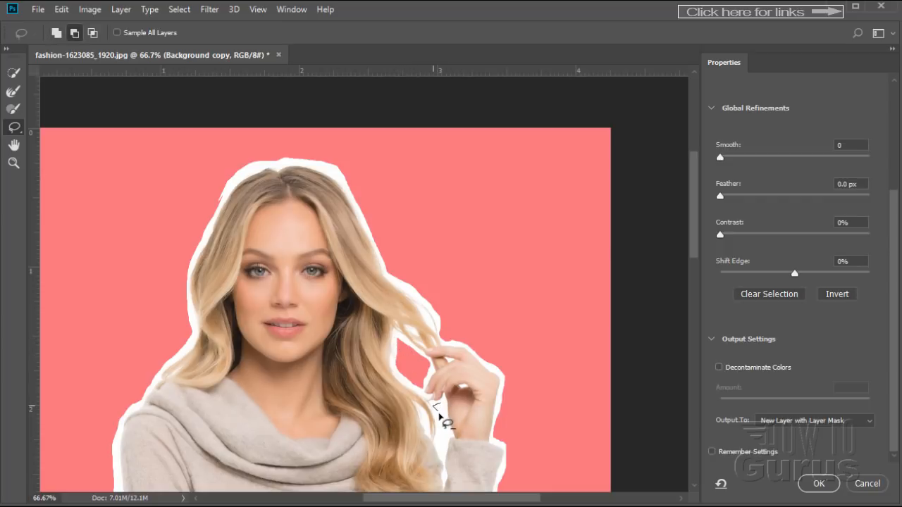
mouse_move(440, 417)
mouse_down()
mouse_move(440, 451)
mouse_move(445, 437)
mouse_up()
drag(435, 406, 435, 406)
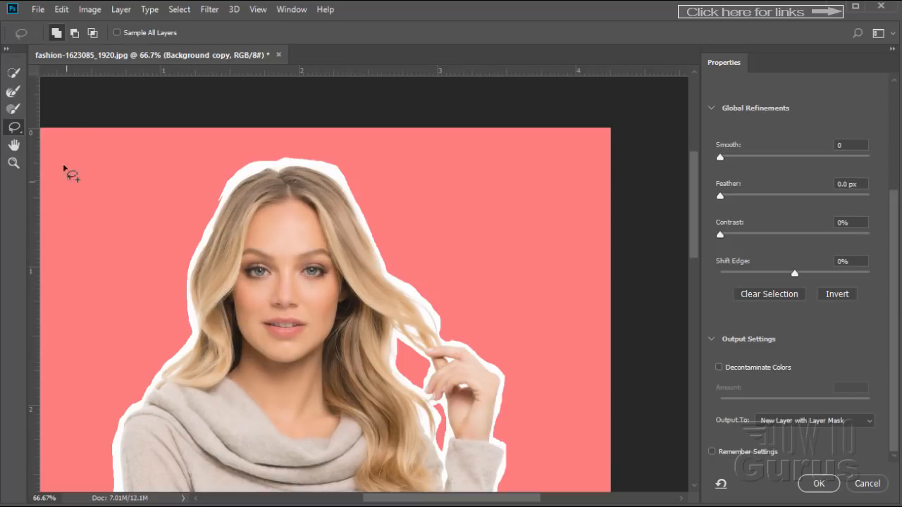
Step: Set the Refine Edge Brush size to 33 px and refine the outer edge of the hair, raised hand and cuff
click(14, 92)
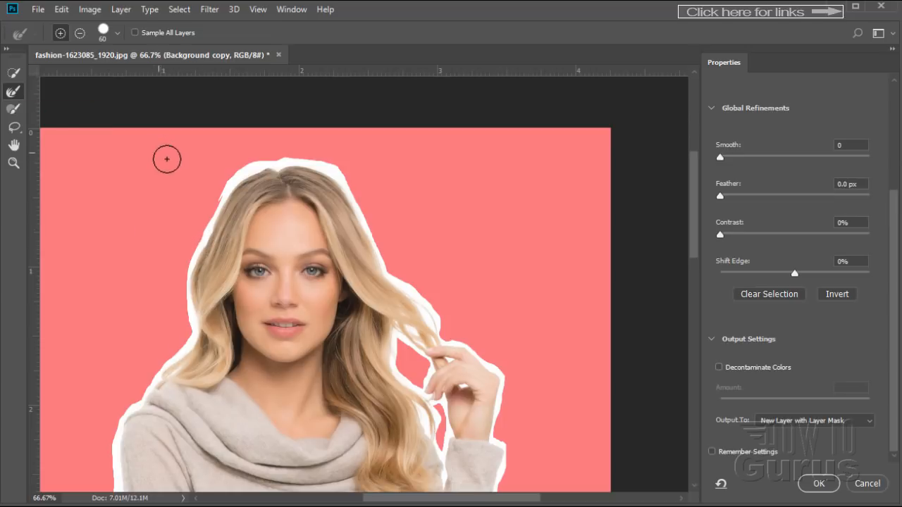
click(117, 32)
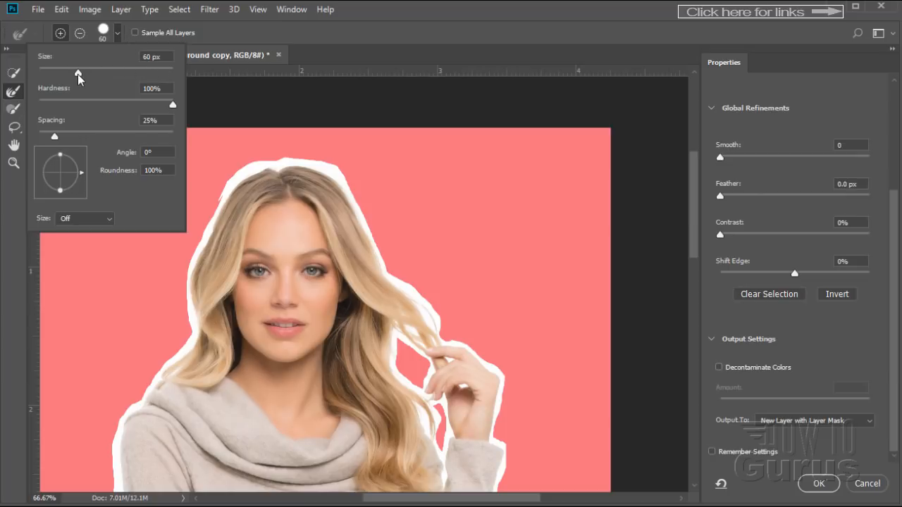
drag(78, 76, 73, 77)
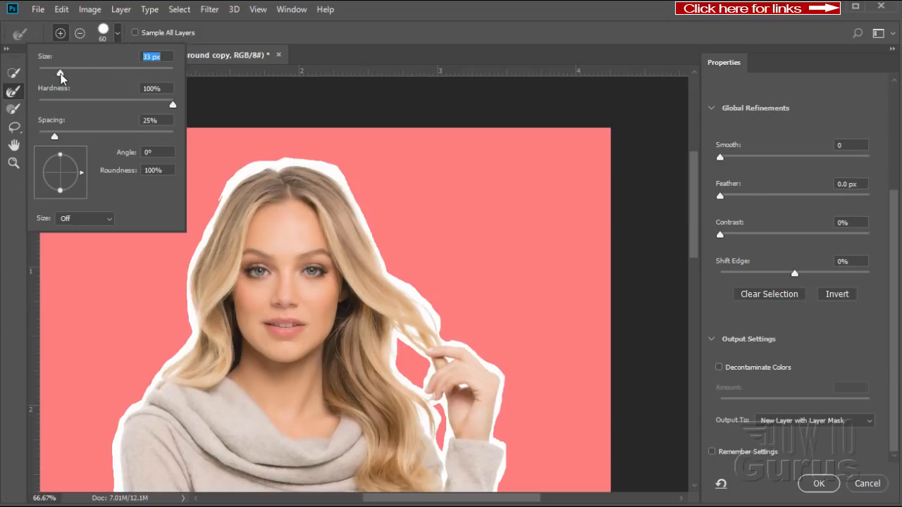
click(118, 31)
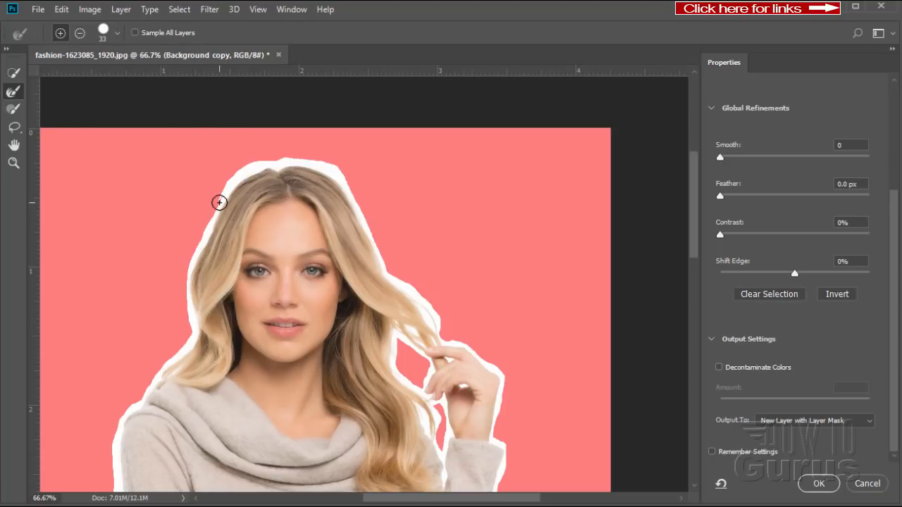
mouse_move(224, 197)
mouse_down()
mouse_move(192, 270)
mouse_move(194, 339)
mouse_up()
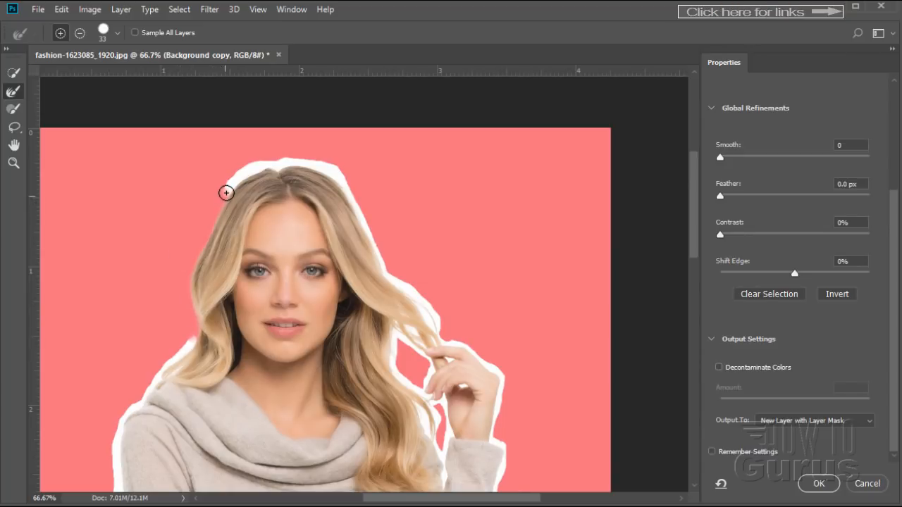
mouse_move(233, 185)
mouse_down()
mouse_move(294, 160)
mouse_move(346, 191)
mouse_move(388, 183)
mouse_move(326, 157)
mouse_move(382, 264)
mouse_move(439, 322)
mouse_move(449, 282)
mouse_move(416, 302)
mouse_up()
key(space)
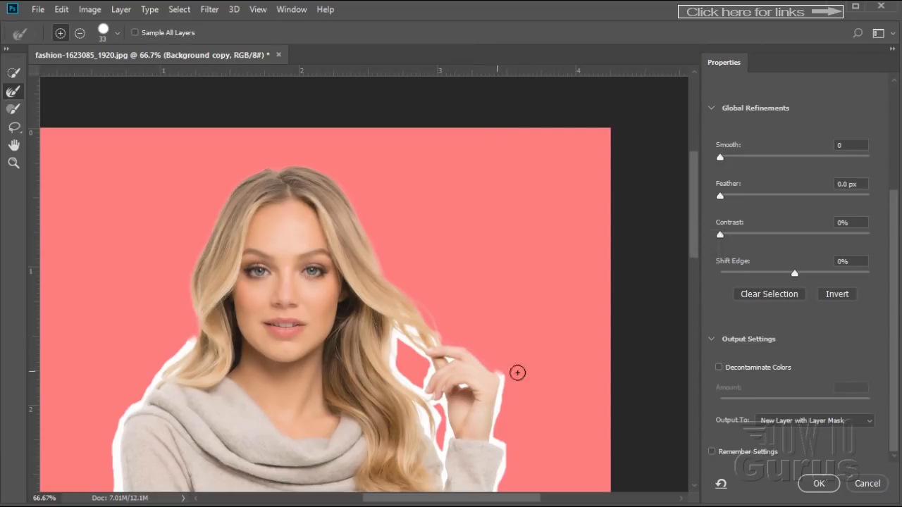
mouse_move(500, 372)
mouse_down()
mouse_move(492, 439)
mouse_move(503, 443)
mouse_move(499, 472)
mouse_up()
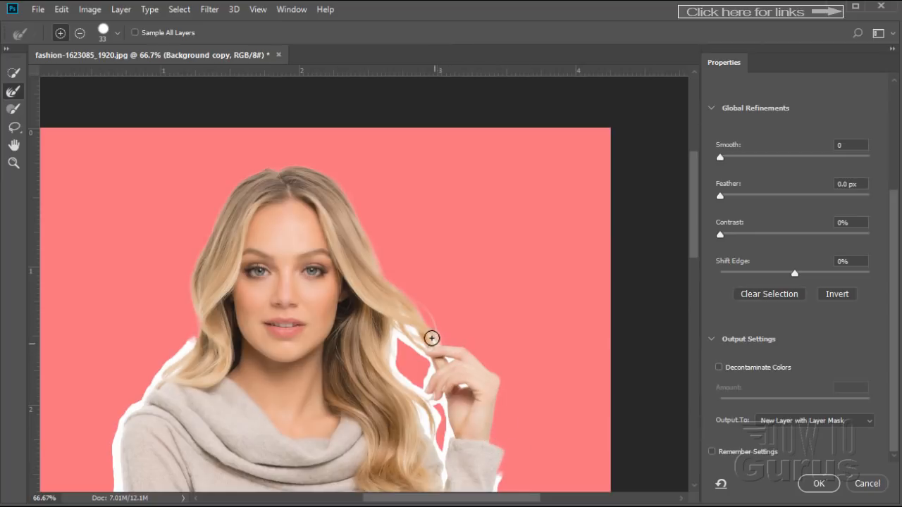
Step: Refine the selection edges inside the gaps between the long hair, the raised hand and the forearm
mouse_move(436, 343)
mouse_down()
mouse_move(409, 347)
mouse_move(407, 327)
mouse_move(417, 336)
mouse_move(398, 324)
mouse_move(423, 362)
mouse_move(399, 333)
mouse_move(397, 371)
mouse_move(430, 399)
mouse_move(426, 357)
mouse_move(431, 380)
mouse_move(415, 398)
mouse_move(422, 341)
mouse_move(407, 360)
mouse_move(402, 318)
mouse_move(400, 345)
mouse_move(390, 357)
mouse_up()
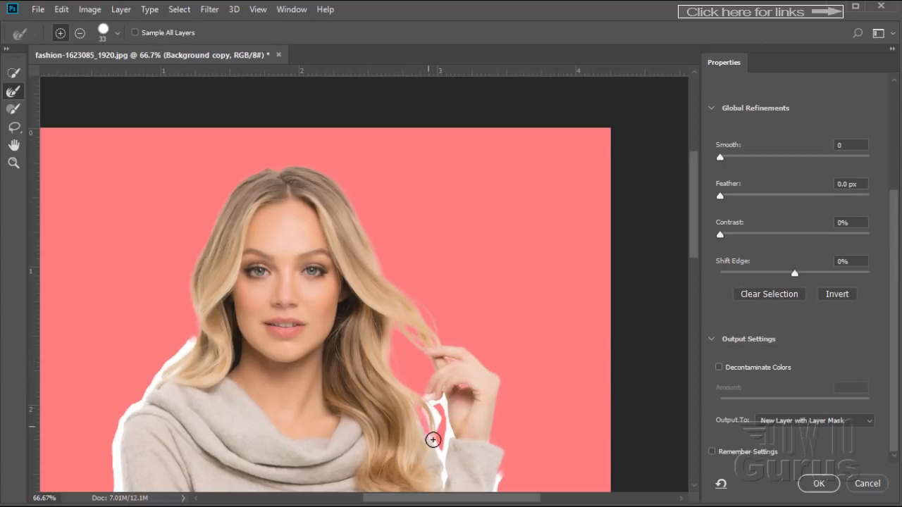
mouse_move(424, 397)
mouse_down()
mouse_move(441, 446)
mouse_move(422, 417)
mouse_move(431, 431)
mouse_move(452, 418)
mouse_move(442, 400)
mouse_move(451, 431)
mouse_up()
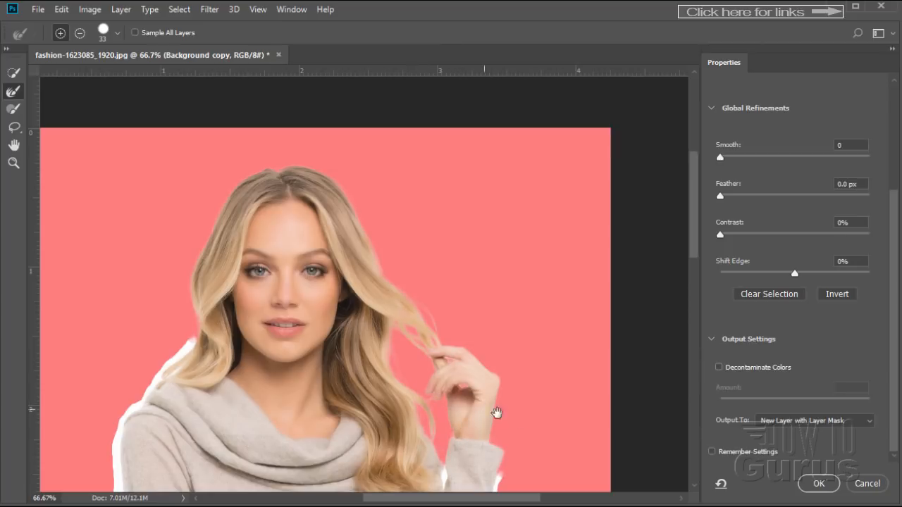
mouse_move(496, 413)
mouse_down()
mouse_move(467, 328)
mouse_move(447, 189)
mouse_move(462, 174)
mouse_up()
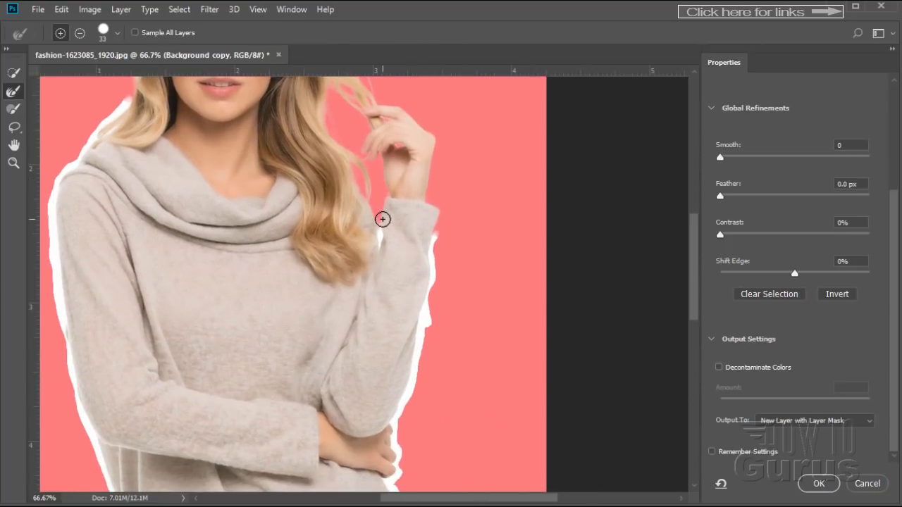
drag(379, 222, 380, 247)
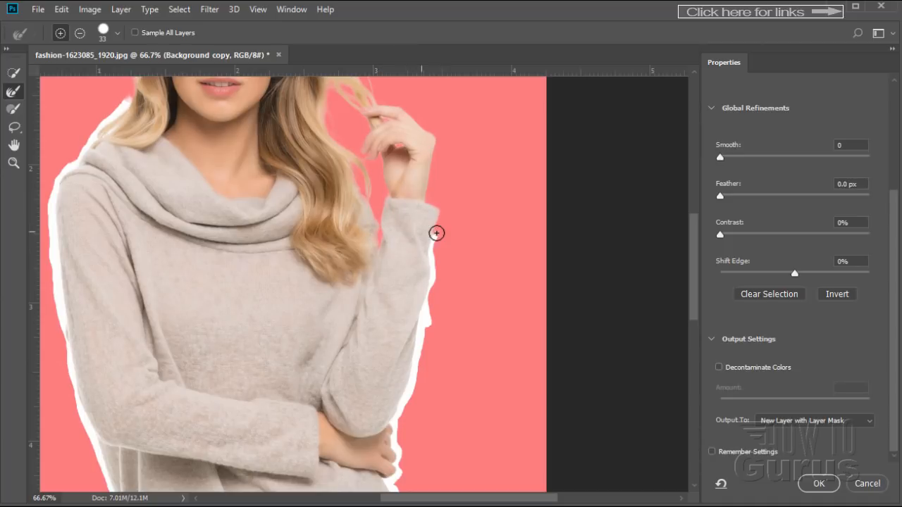
Step: Refine the outer edge of the raised arm, sweater and jeans on that side, plus the gap between the legs
mouse_move(433, 233)
mouse_down()
mouse_move(420, 346)
mouse_move(399, 412)
mouse_move(409, 407)
mouse_move(394, 429)
mouse_move(400, 471)
mouse_up()
mouse_move(425, 442)
mouse_down()
mouse_move(445, 317)
mouse_move(405, 332)
mouse_move(426, 363)
mouse_move(436, 434)
mouse_up()
mouse_move(426, 342)
mouse_down()
mouse_move(445, 395)
mouse_move(438, 438)
mouse_move(464, 411)
mouse_move(457, 278)
mouse_move(424, 280)
mouse_move(435, 377)
mouse_move(430, 368)
mouse_move(415, 455)
mouse_up()
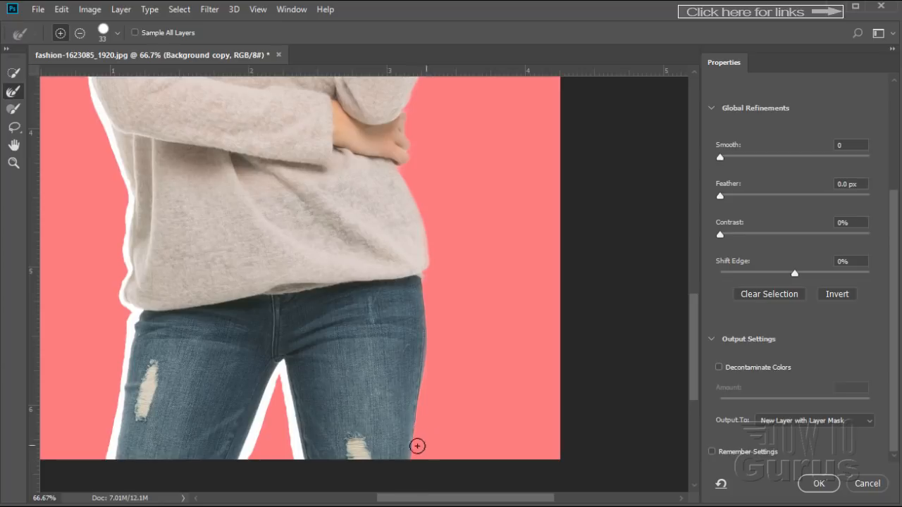
drag(278, 371, 238, 460)
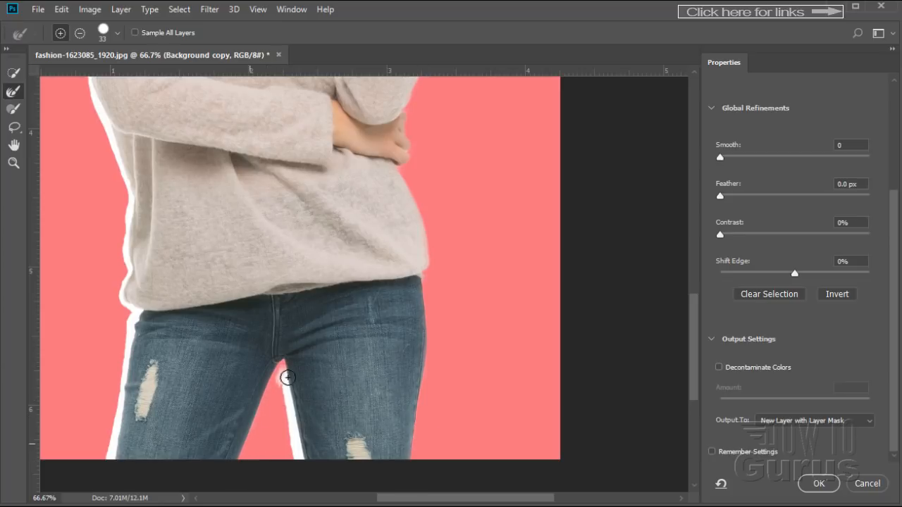
drag(288, 377, 299, 461)
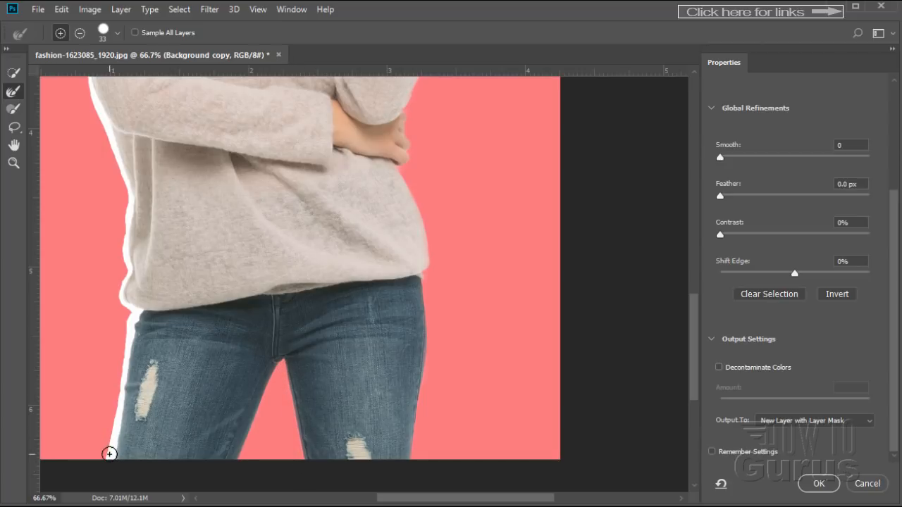
Step: Refine the opposite outer edge from the bottom of the jeans up along the sweater and sleeve to the shoulder and hair
mouse_move(109, 453)
mouse_down()
mouse_move(140, 311)
mouse_move(121, 303)
mouse_move(123, 276)
mouse_move(105, 333)
mouse_move(128, 320)
mouse_move(123, 343)
mouse_up()
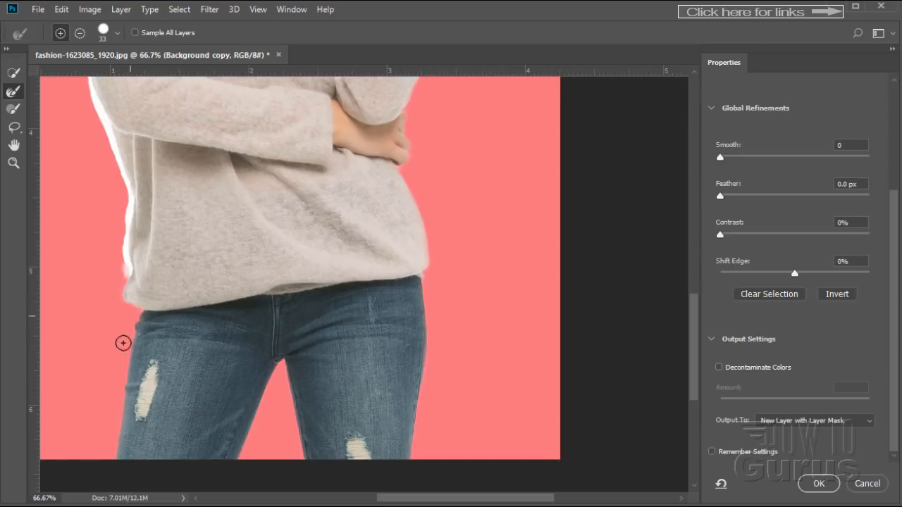
drag(83, 296, 100, 399)
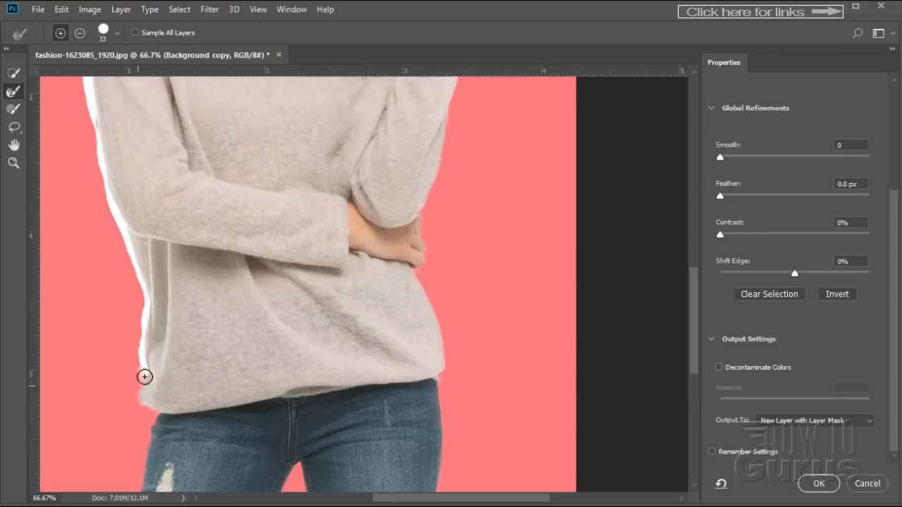
mouse_move(144, 377)
mouse_down()
mouse_move(146, 294)
mouse_move(107, 203)
mouse_move(101, 252)
mouse_move(77, 220)
mouse_move(101, 401)
mouse_up()
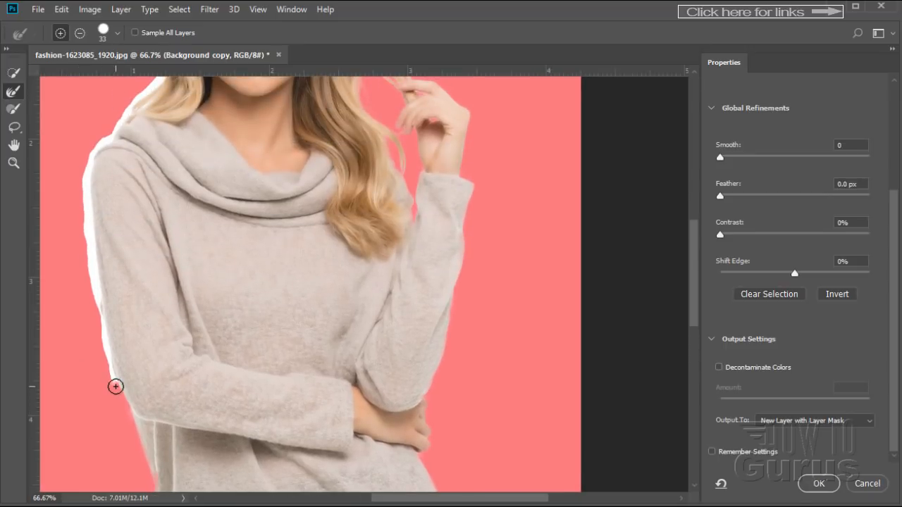
mouse_move(104, 357)
mouse_down()
mouse_move(86, 208)
mouse_move(74, 239)
mouse_move(73, 401)
mouse_move(98, 339)
mouse_move(164, 265)
mouse_up()
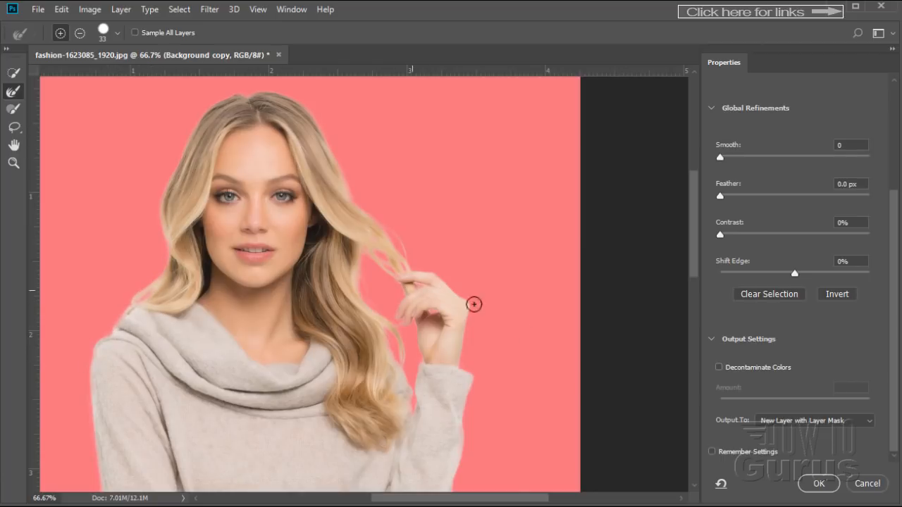
Step: Output the refined selection to a new layer with a layer mask
drag(515, 503, 494, 503)
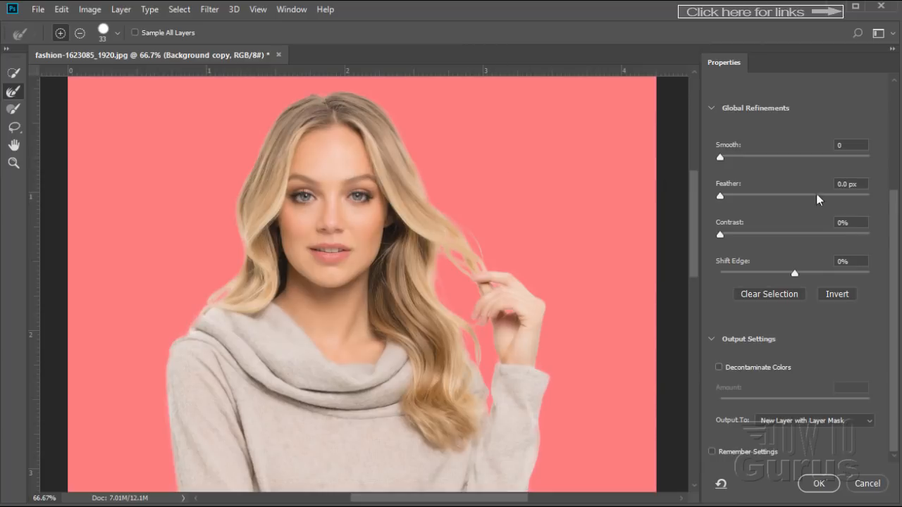
drag(899, 235, 899, 122)
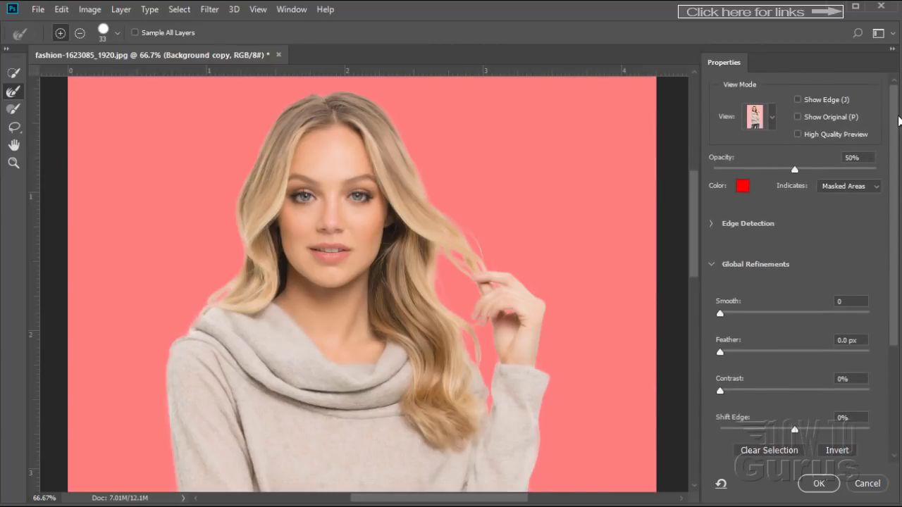
click(773, 118)
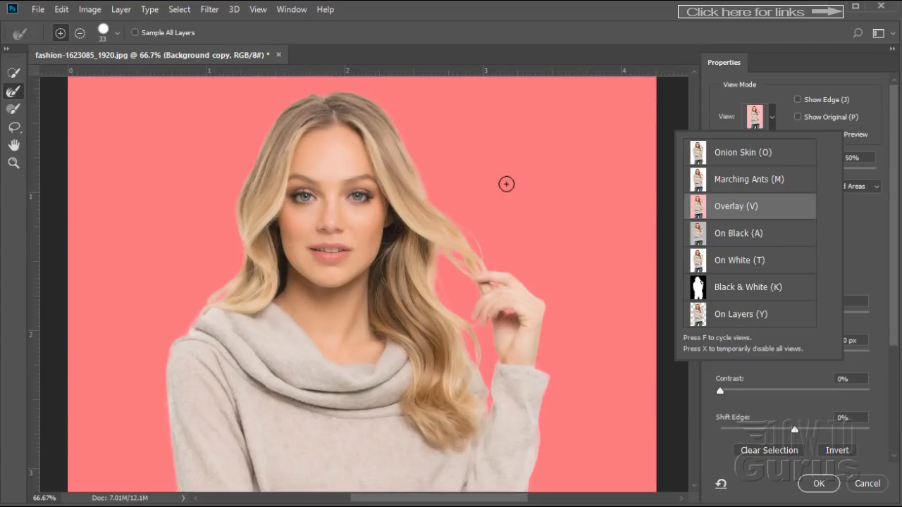
click(775, 119)
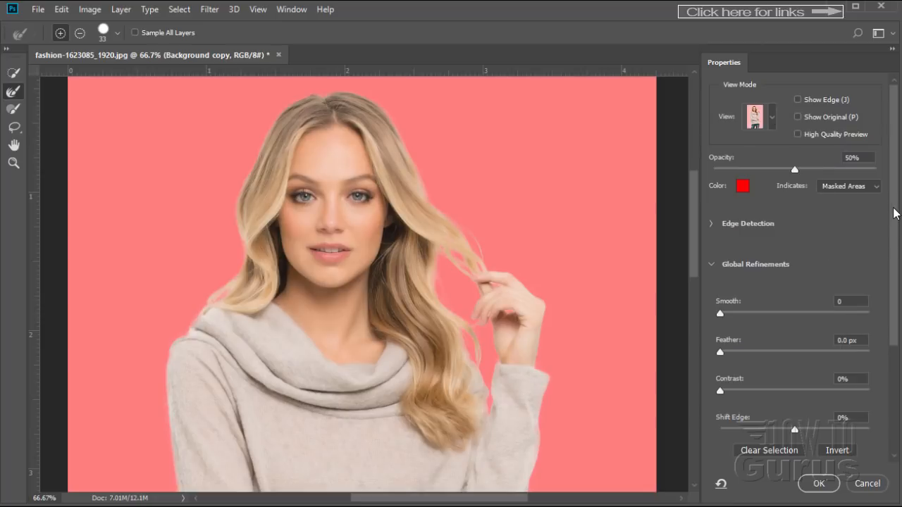
drag(895, 213, 899, 362)
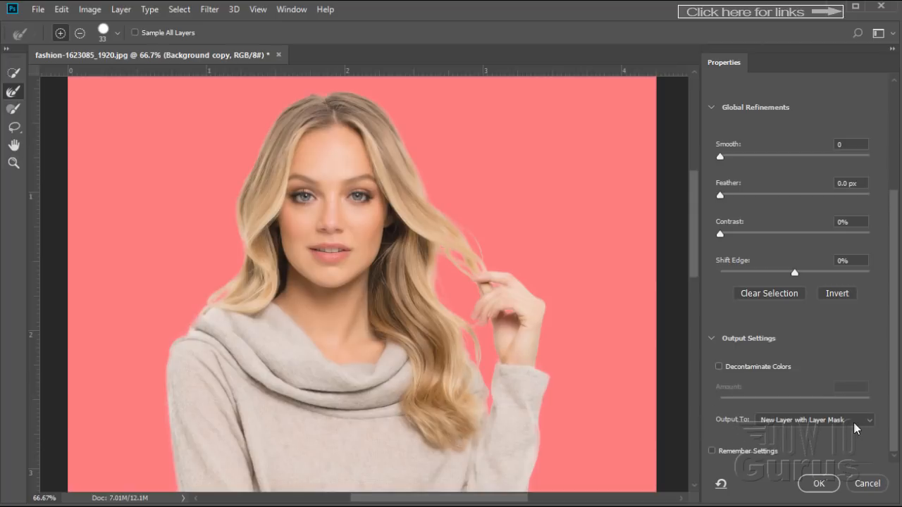
click(823, 485)
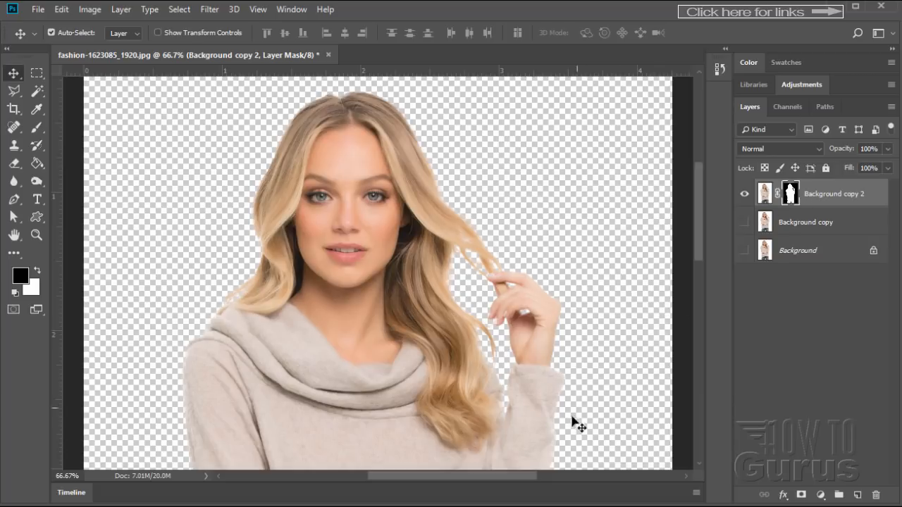
Step: Make the Background copy layer visible beneath the masked cutout
click(744, 221)
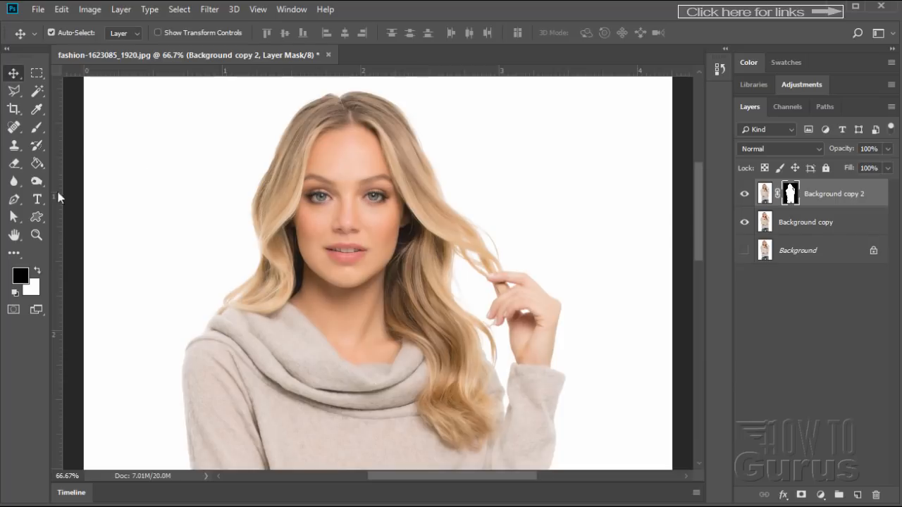
click(36, 235)
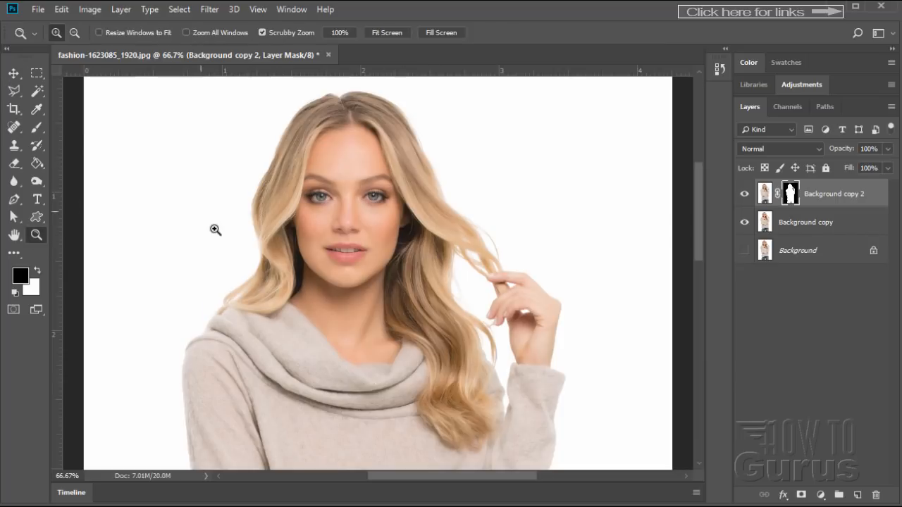
alt+click(358, 221)
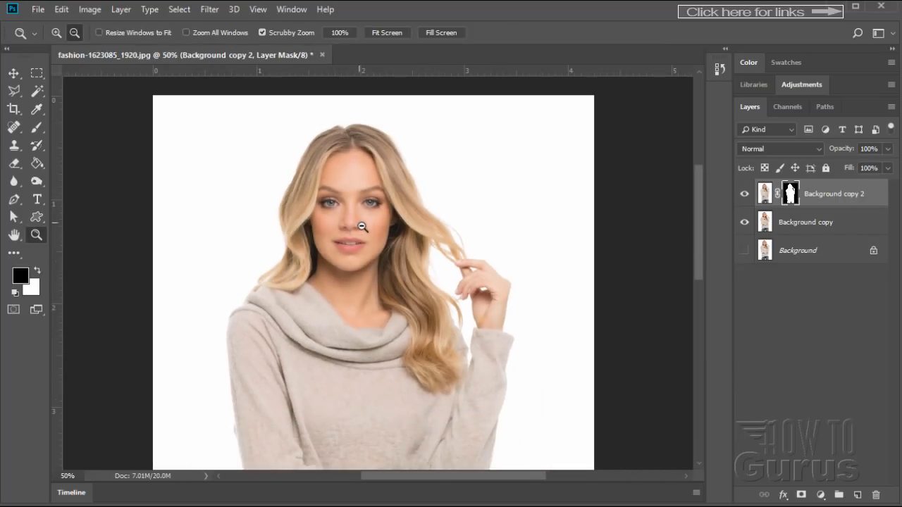
alt+click(374, 278)
click(374, 313)
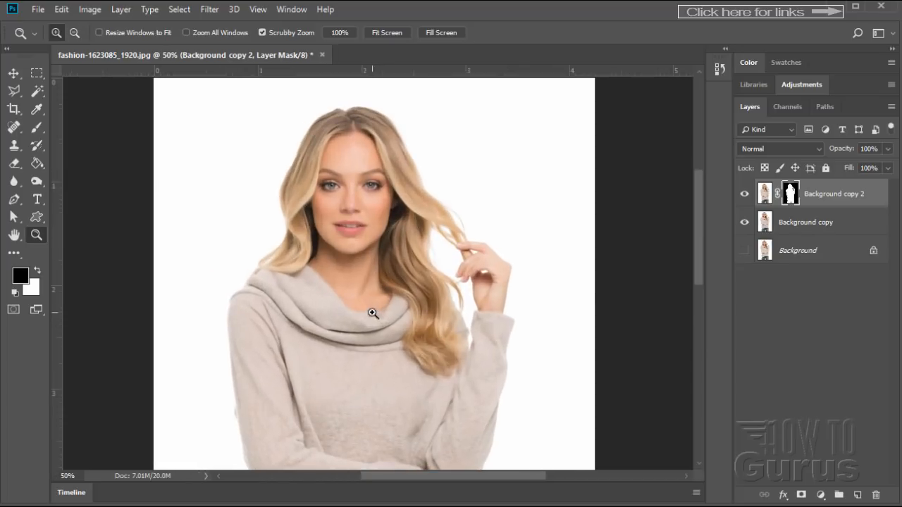
drag(696, 247, 696, 253)
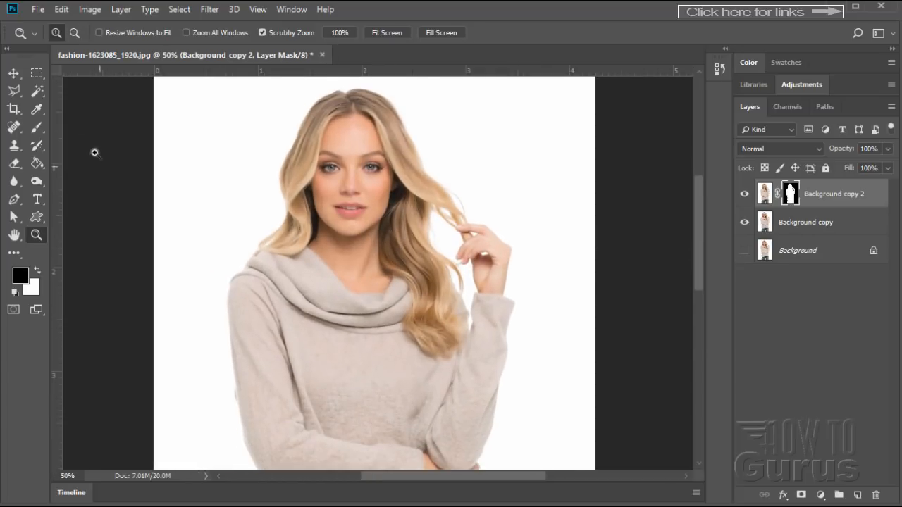
Step: Darken the edges of the Background copy layer using the Lens Correction filter with a custom vignette amount of -92
click(14, 74)
click(810, 227)
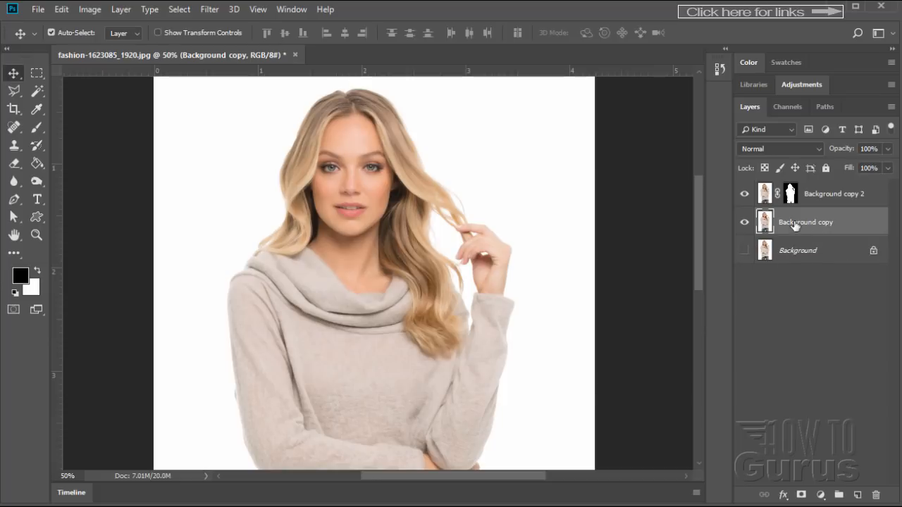
click(210, 9)
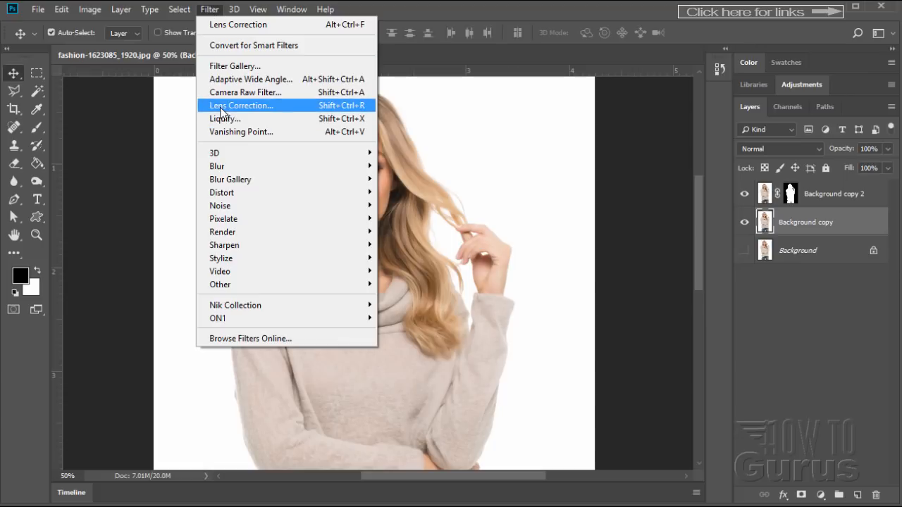
click(236, 105)
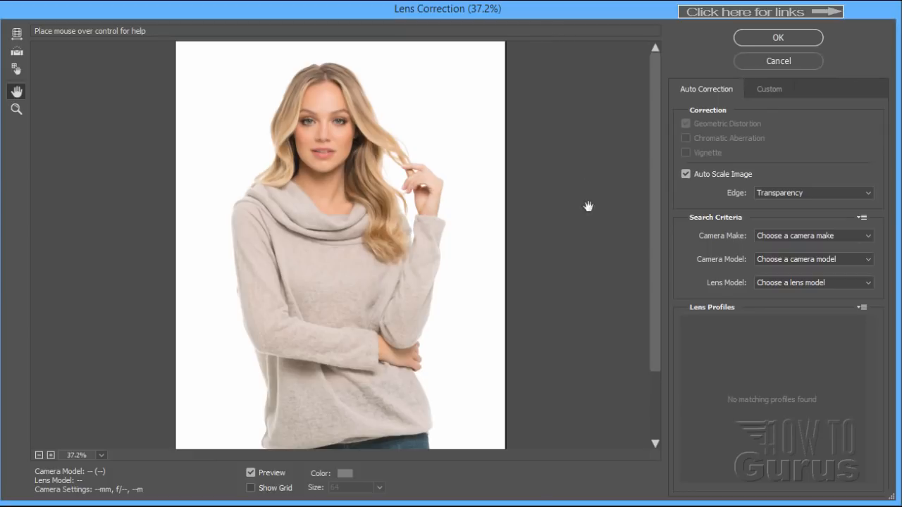
click(778, 91)
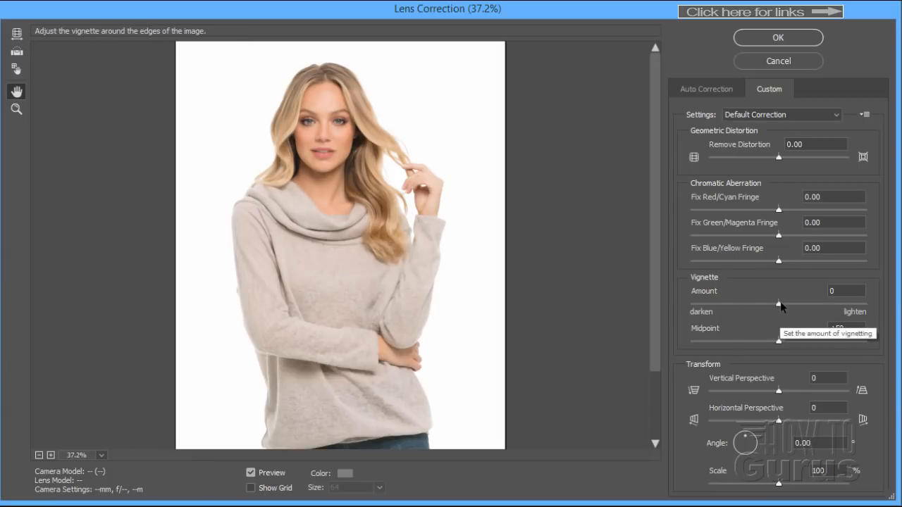
drag(779, 304, 699, 304)
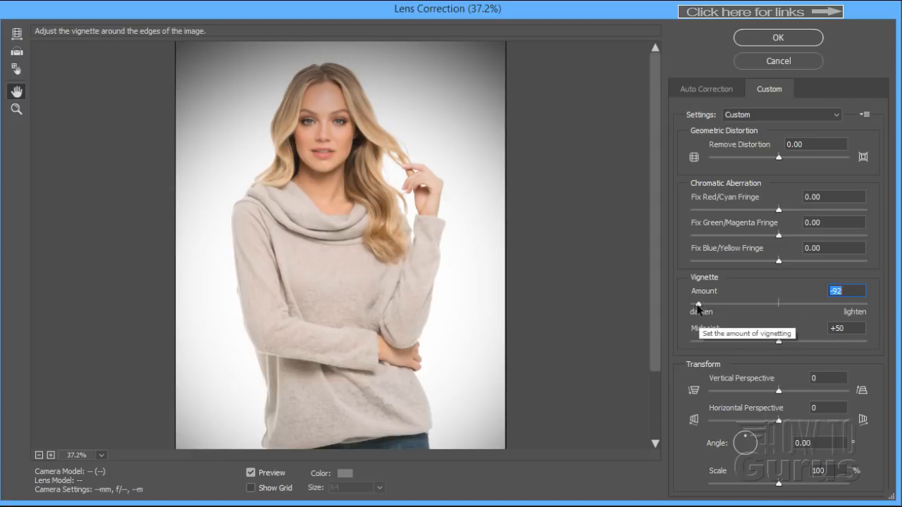
click(773, 39)
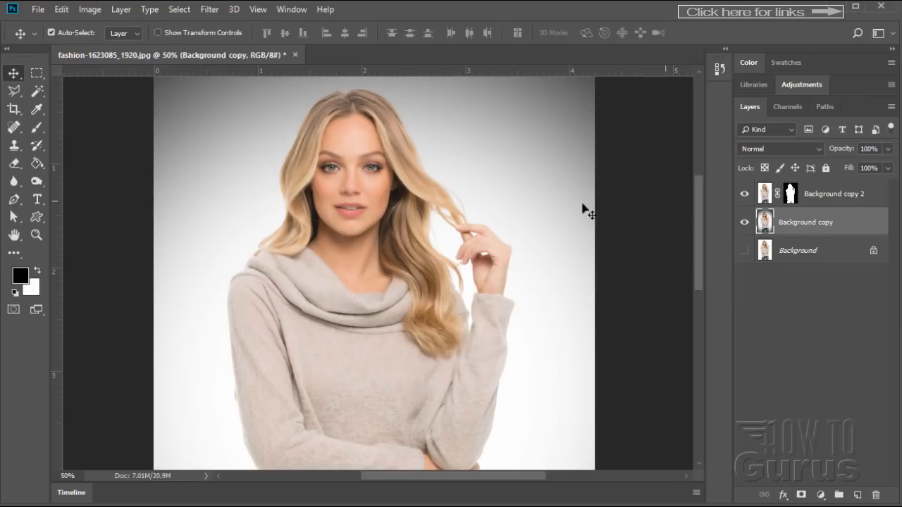
Step: Add a Hue/Saturation adjustment layer above the Background copy layer with Colorize enabled
click(120, 10)
mouse_move(198, 138)
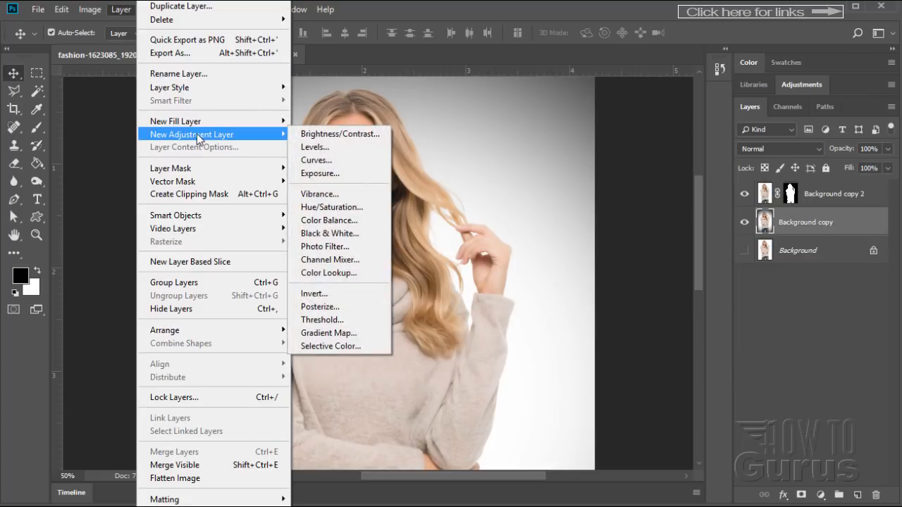
click(330, 207)
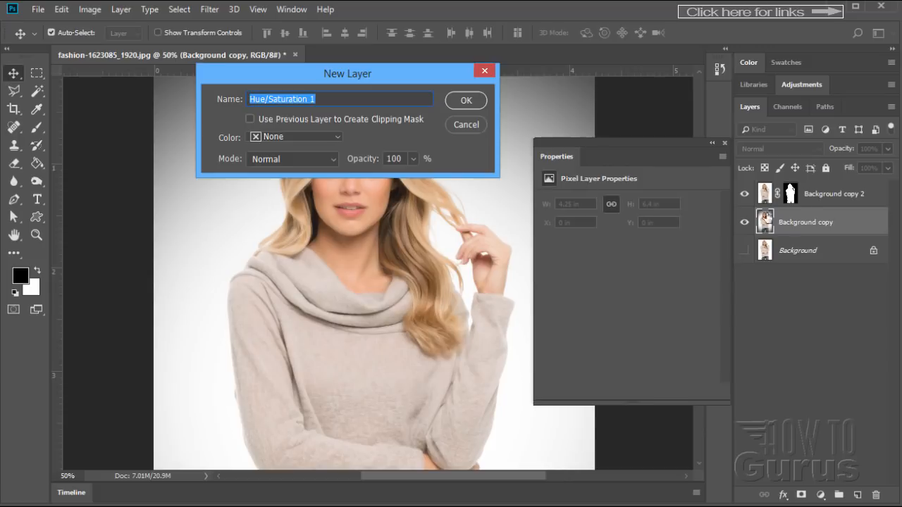
click(465, 101)
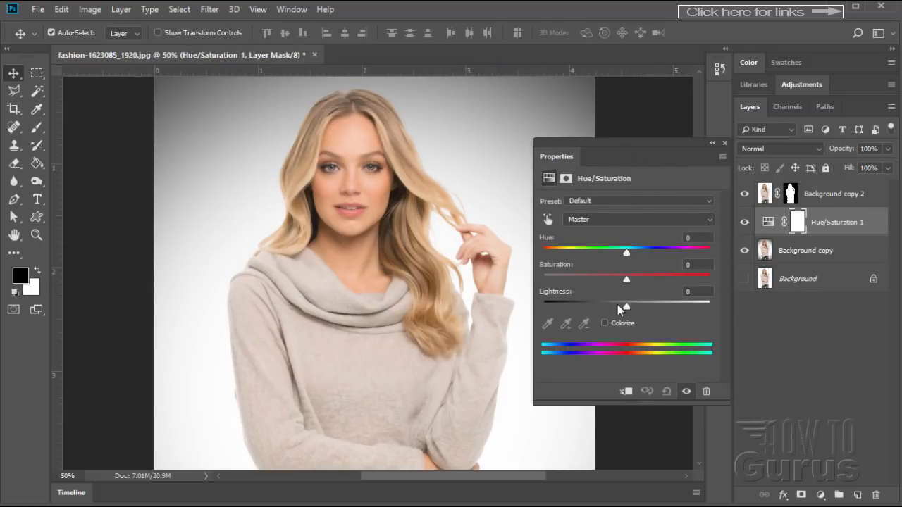
click(605, 324)
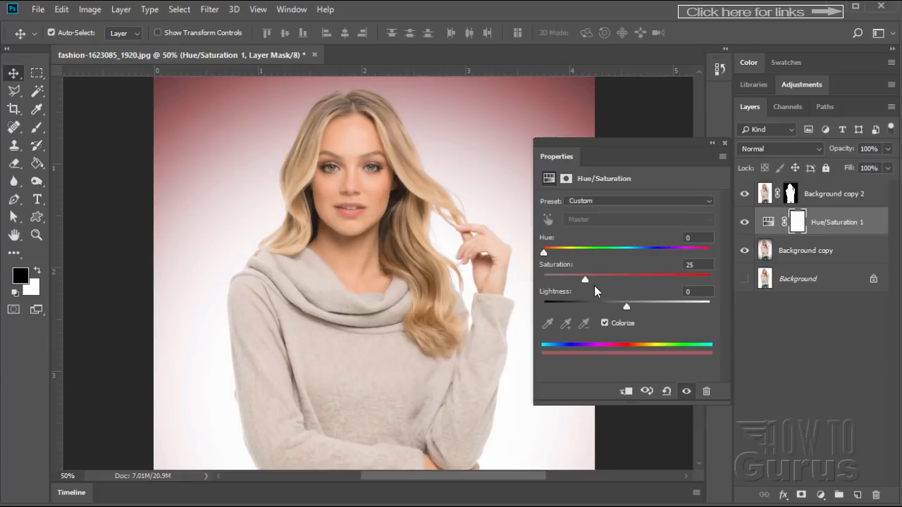
Step: Tint the background orange by setting the adjustment's Hue to 24, Saturation to 80 and Lightness to -56
mouse_move(543, 252)
mouse_down()
mouse_move(660, 255)
mouse_move(548, 259)
mouse_up()
drag(599, 277, 593, 310)
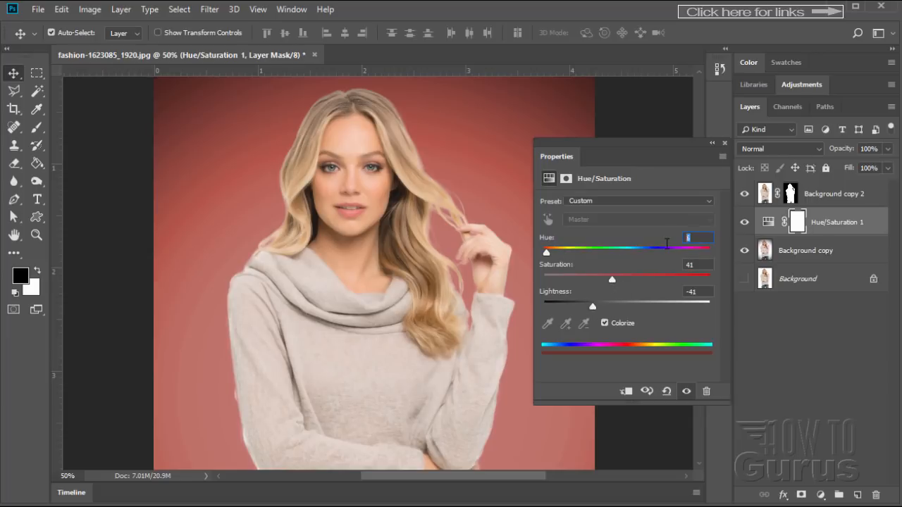
text(24)
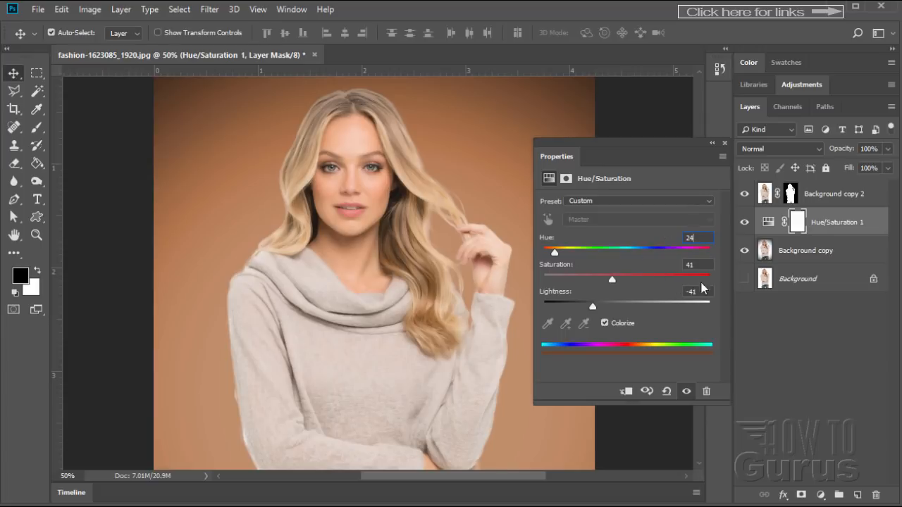
click(700, 265)
text(80)
text(-5)
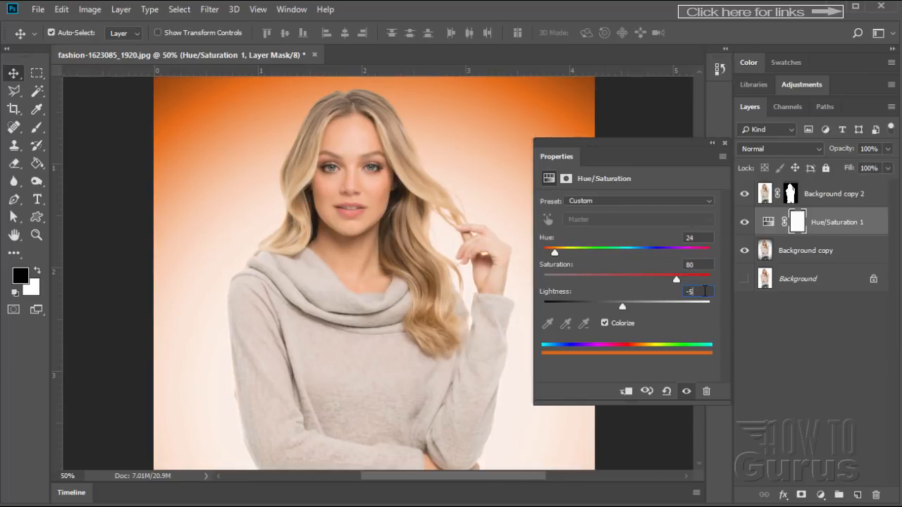
text(6)
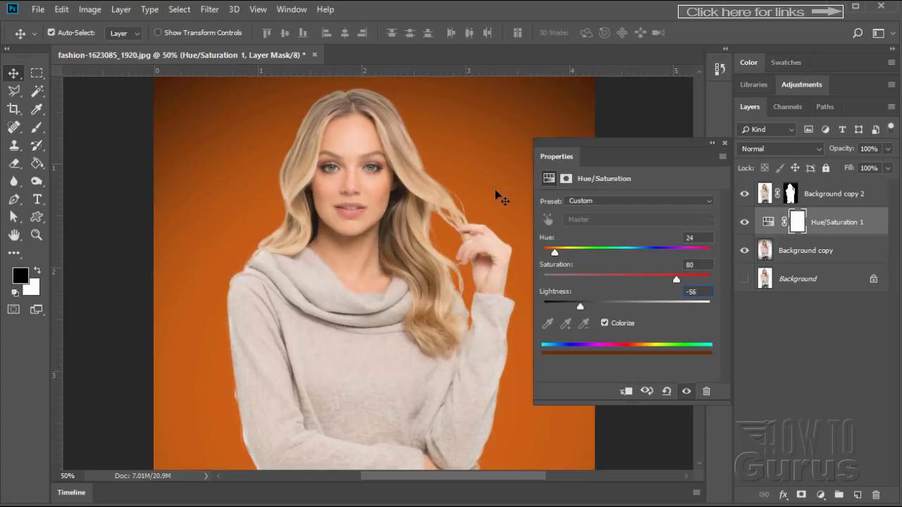
Step: Try other background hues, set Hue back to 24 and close the adjustment's settings
mouse_move(554, 252)
mouse_down()
mouse_move(710, 260)
mouse_move(555, 257)
mouse_up()
click(690, 238)
text(24)
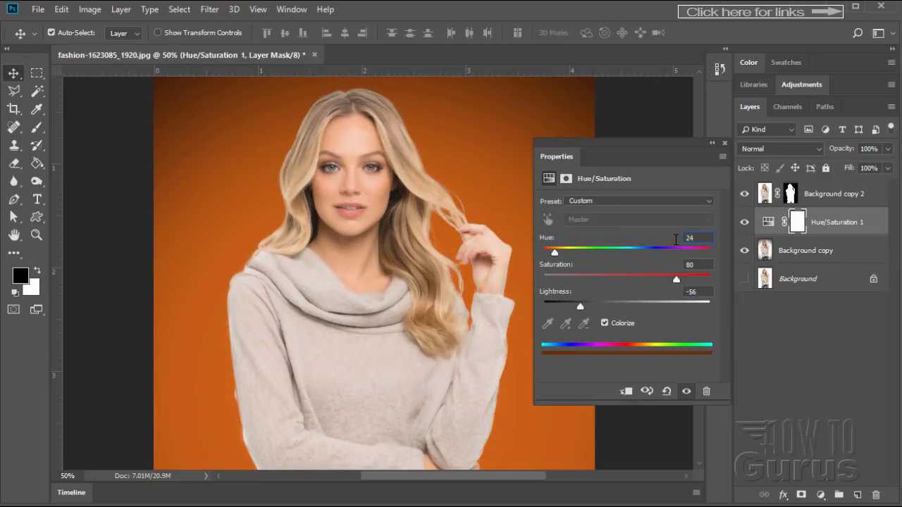
click(724, 142)
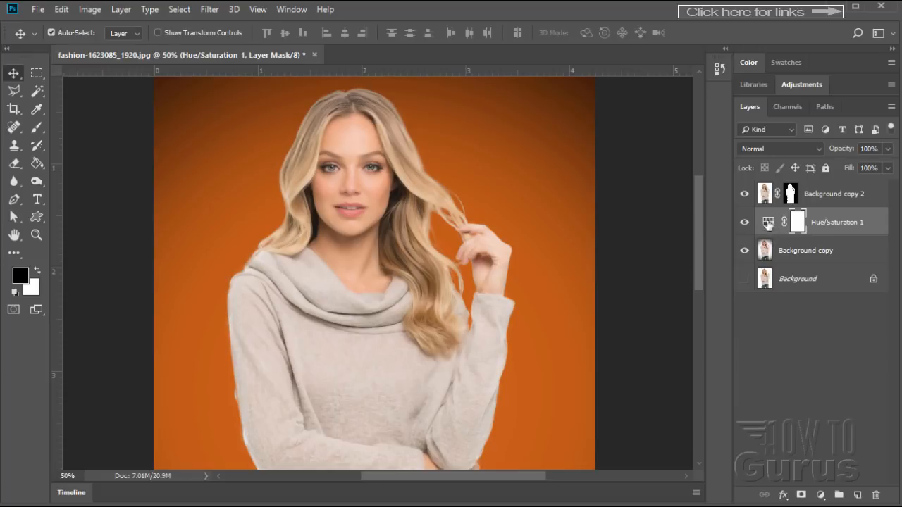
Step: Reopen the Hue/Saturation 1 settings, try different hues again and restore Hue to 24
click(769, 224)
double_click(769, 224)
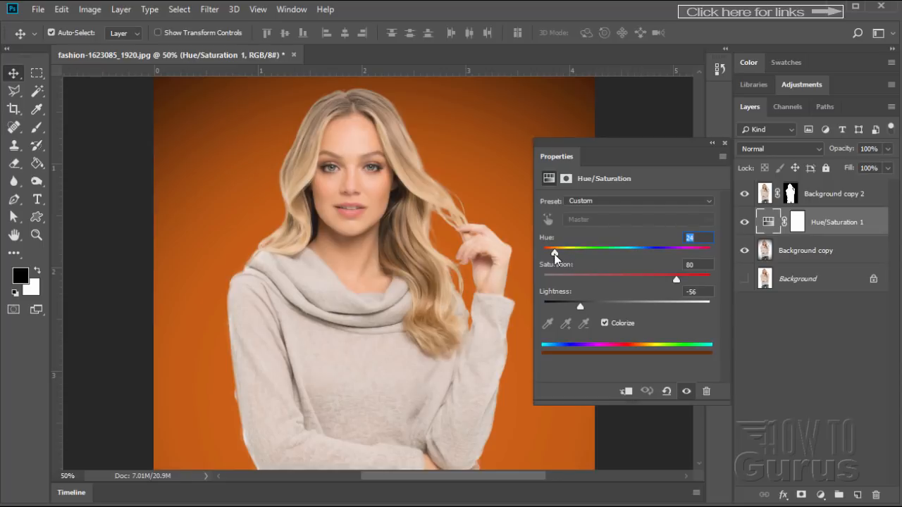
mouse_move(554, 254)
mouse_down()
mouse_move(654, 253)
mouse_move(555, 253)
mouse_up()
text(24)
click(725, 142)
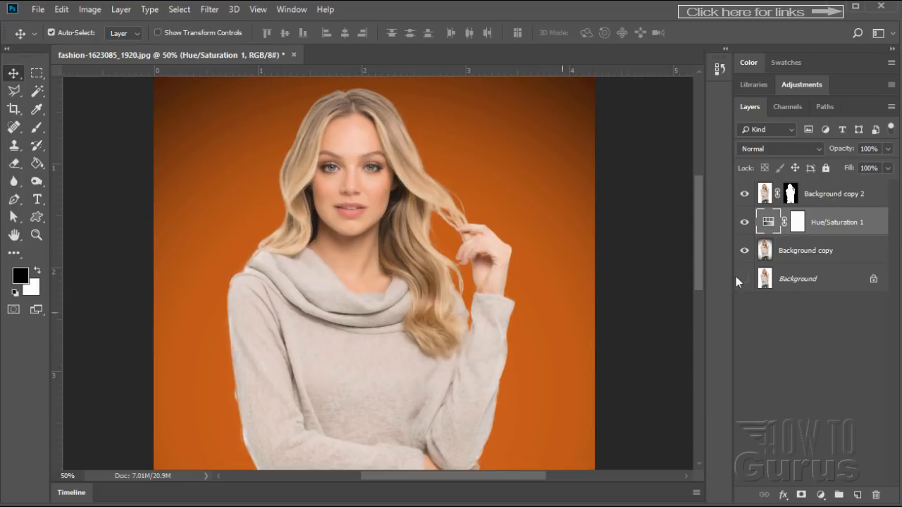
Step: Add a Levels adjustment layer clipped to Background copy 2 and set its midtone value to 0.79
click(830, 199)
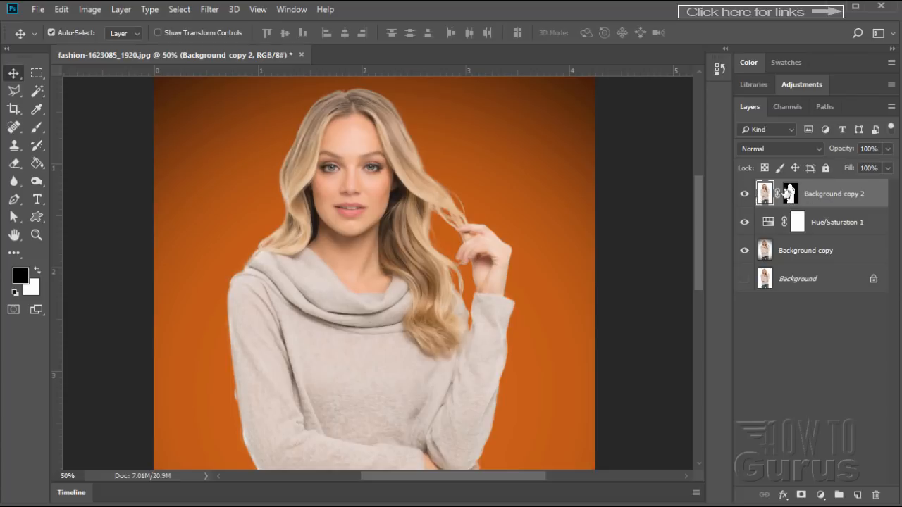
click(122, 9)
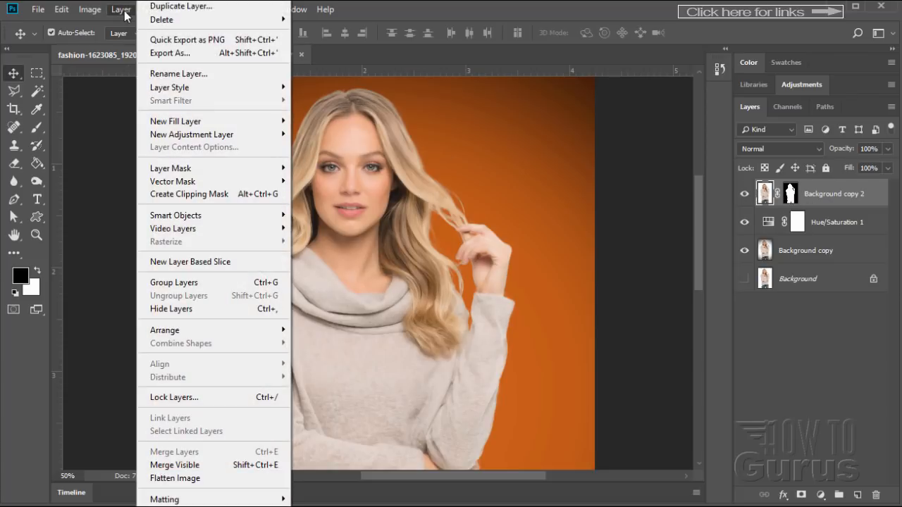
mouse_move(180, 138)
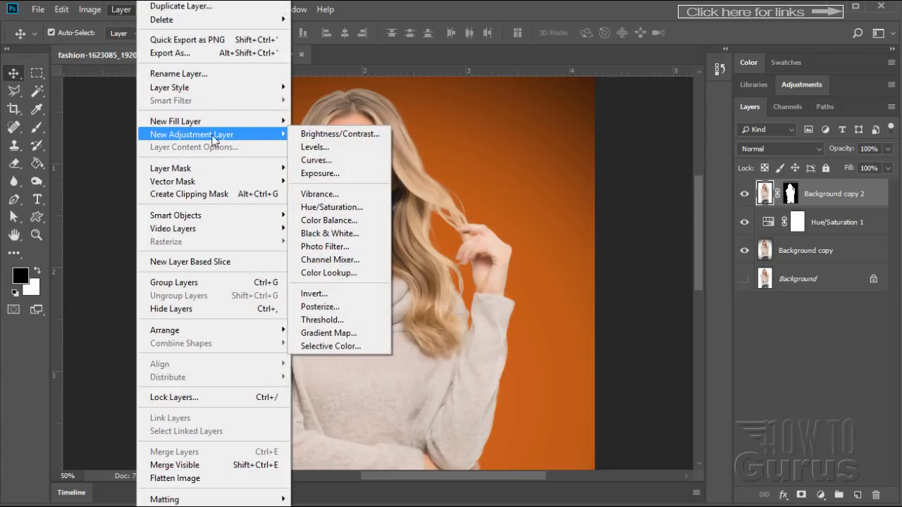
click(317, 146)
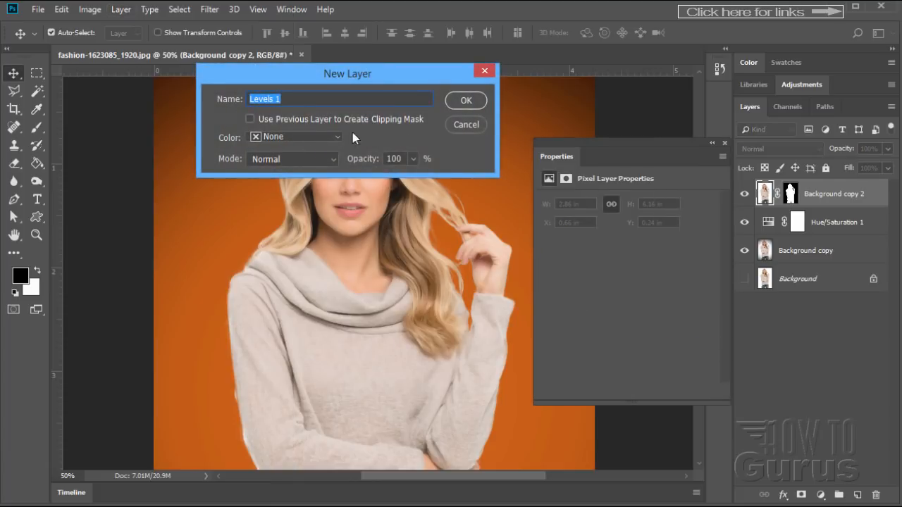
click(251, 119)
click(467, 101)
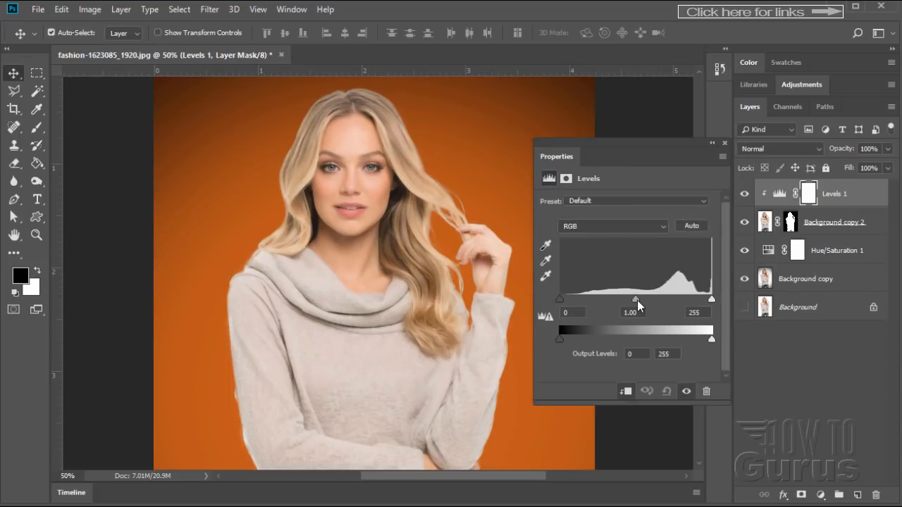
mouse_move(634, 301)
mouse_down()
mouse_move(610, 304)
mouse_move(657, 298)
mouse_move(636, 303)
mouse_move(649, 306)
mouse_up()
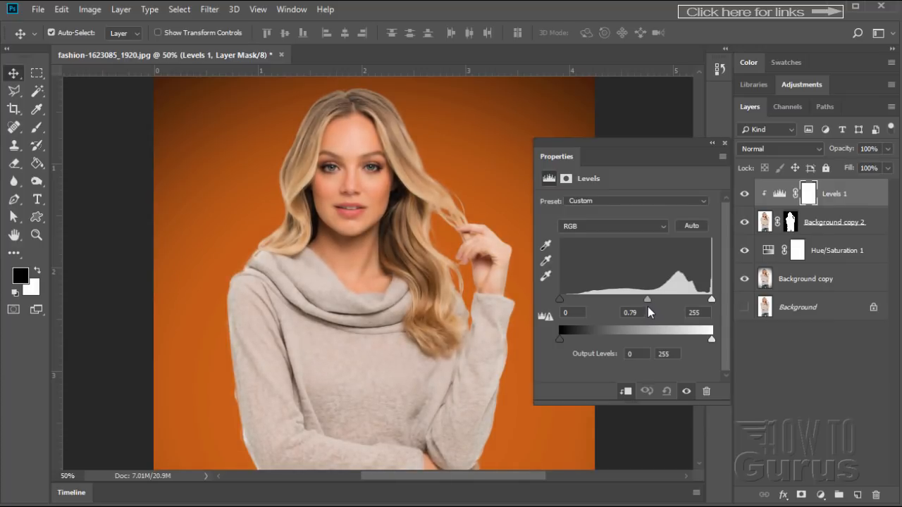
Step: Darken the woman by setting the midtone value of the clipped Levels adjustment to 0.60
drag(649, 310, 644, 310)
key(BackSpace)
key(BackSpace)
text(60)
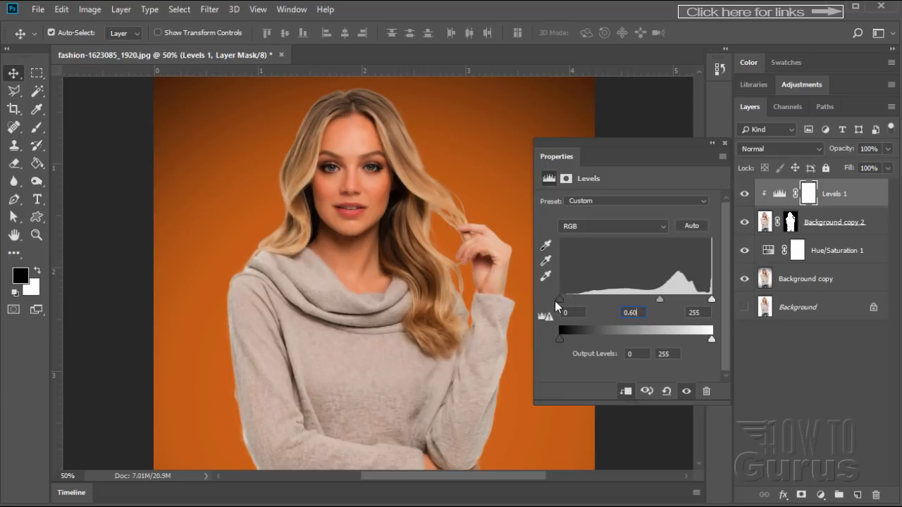
Step: Raise the Levels adjustment's shadow input to 30, fine-tune its input levels and close its settings
drag(560, 300, 578, 329)
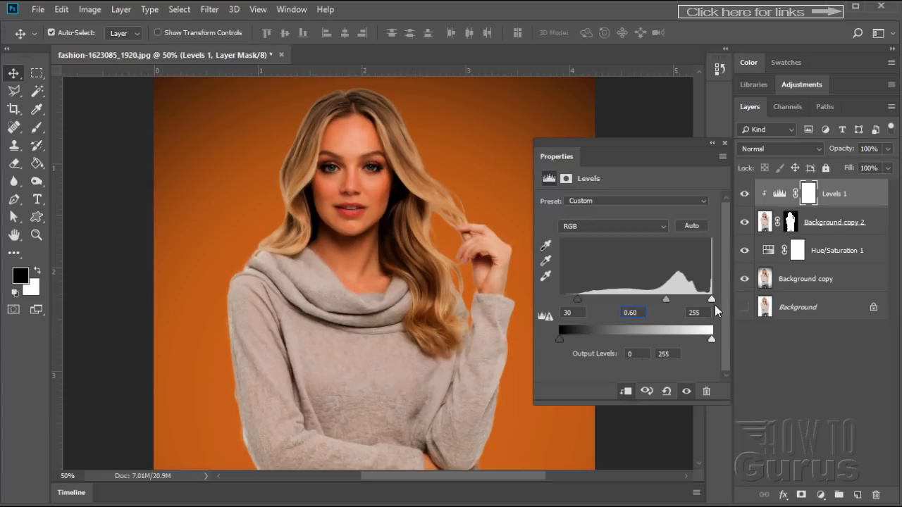
mouse_move(713, 300)
mouse_down()
mouse_move(703, 301)
mouse_move(716, 299)
mouse_up()
key(BackSpace)
text(4)
click(725, 143)
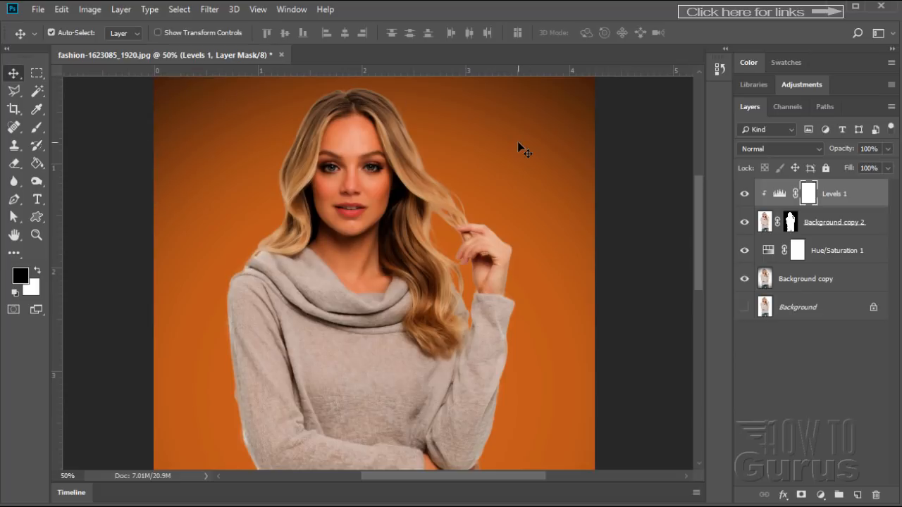
Step: Recolor the background by setting Hue/Saturation 1 to Hue 35, Saturation 63 and Lightness -36, and close its settings
double_click(771, 258)
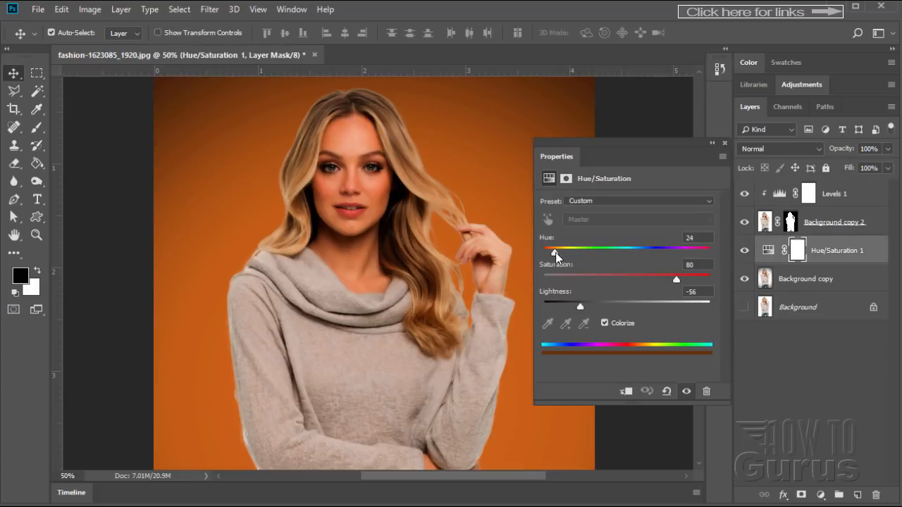
mouse_move(555, 252)
mouse_down()
mouse_move(594, 245)
mouse_move(555, 254)
mouse_up()
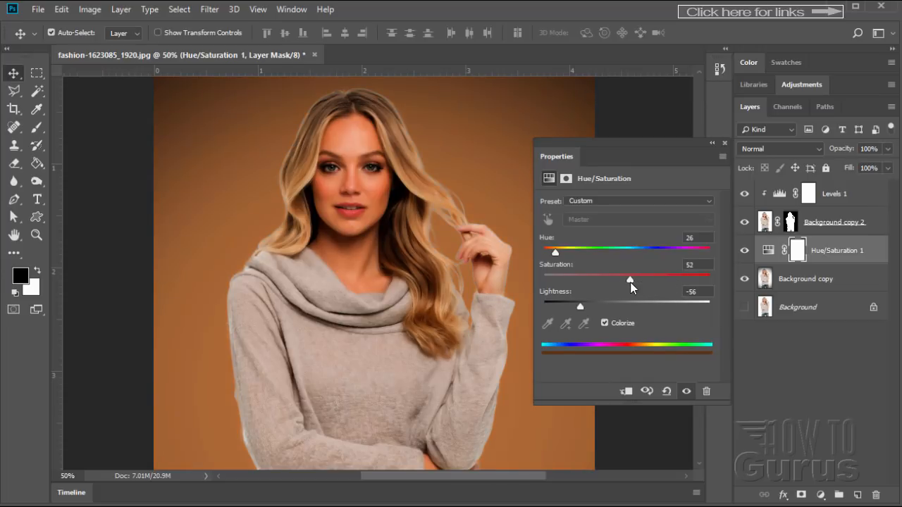
drag(583, 306, 598, 304)
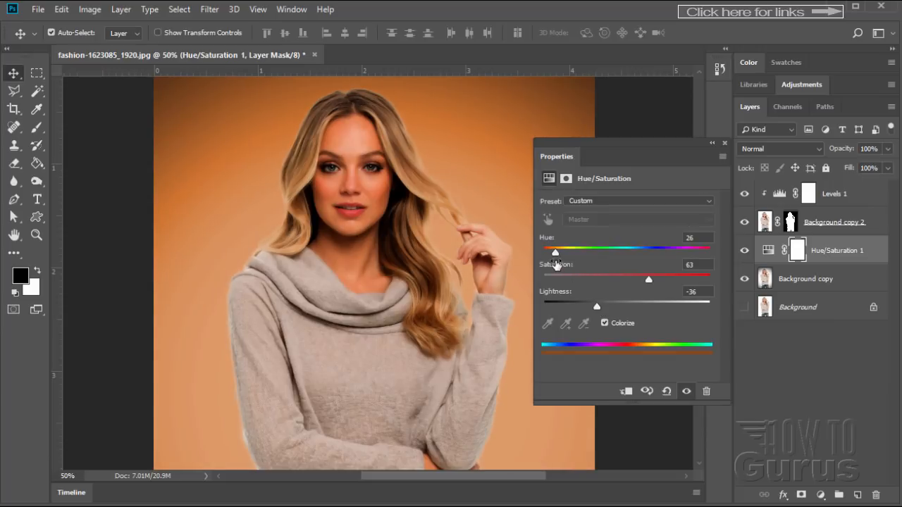
drag(554, 254, 560, 255)
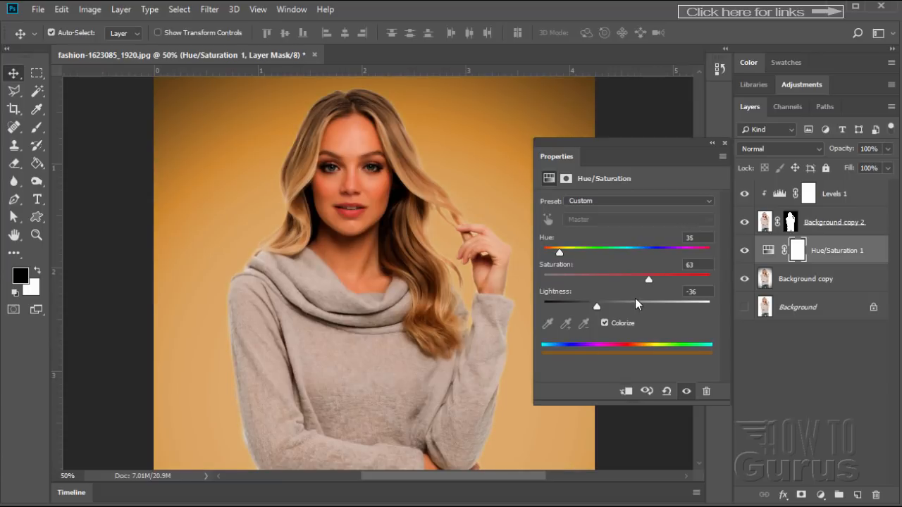
click(725, 143)
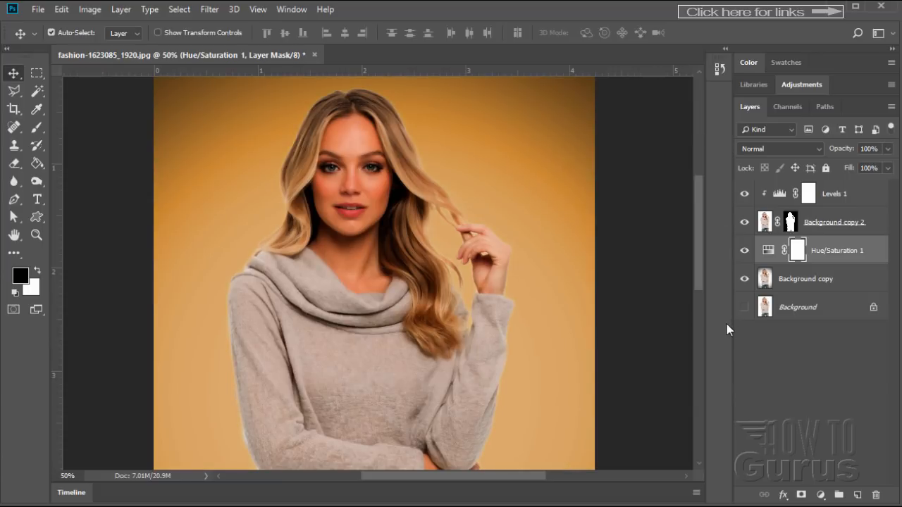